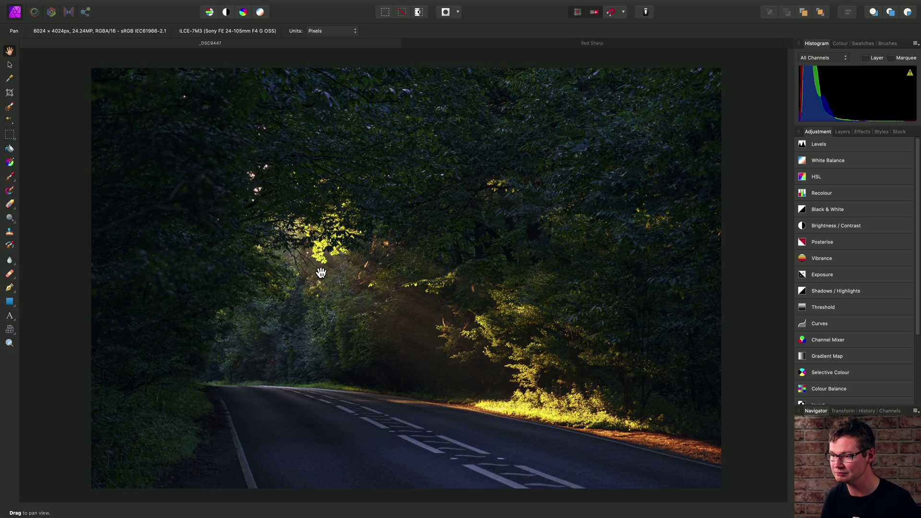
- Zoom and pan around the forest photo, then fit it back in view
scroll(321, 274, "up", 5)
scroll(361, 279, "up", 2)
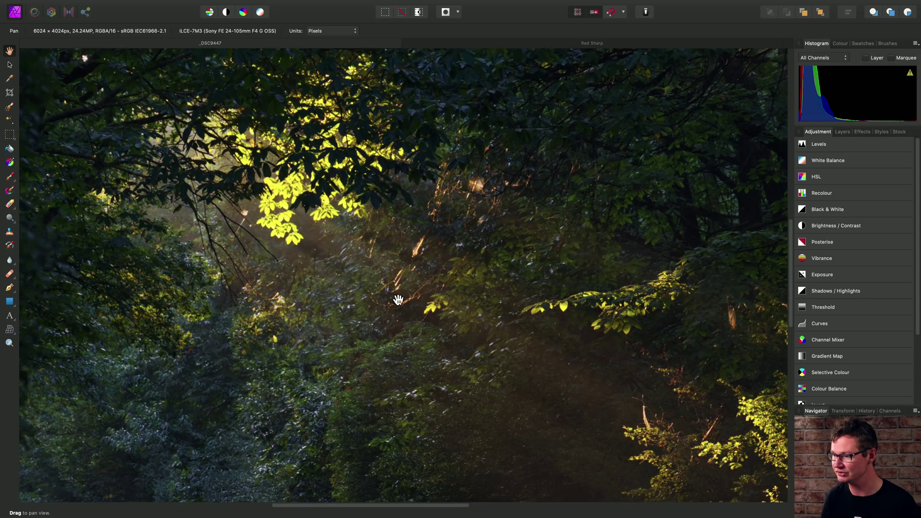
scroll(397, 300, "down", 10)
scroll(396, 300, "right", 8)
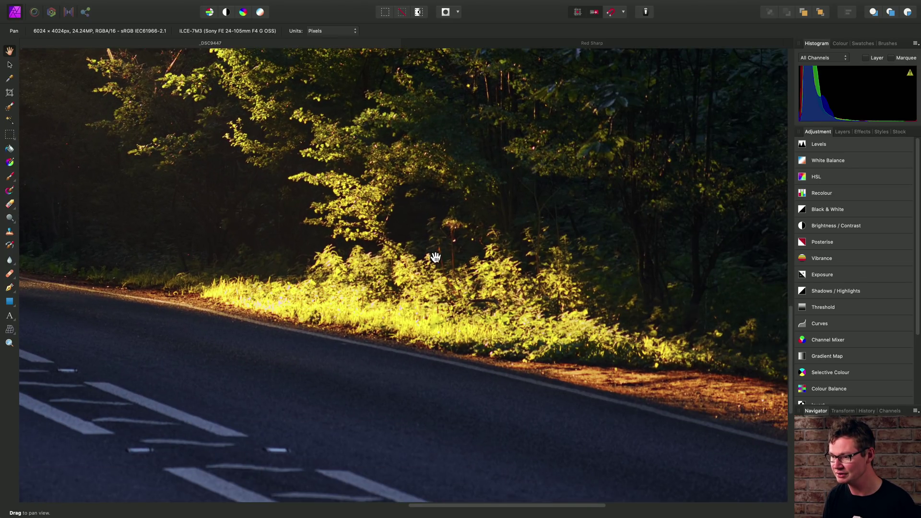
left_click_drag(252, 251, 410, 373)
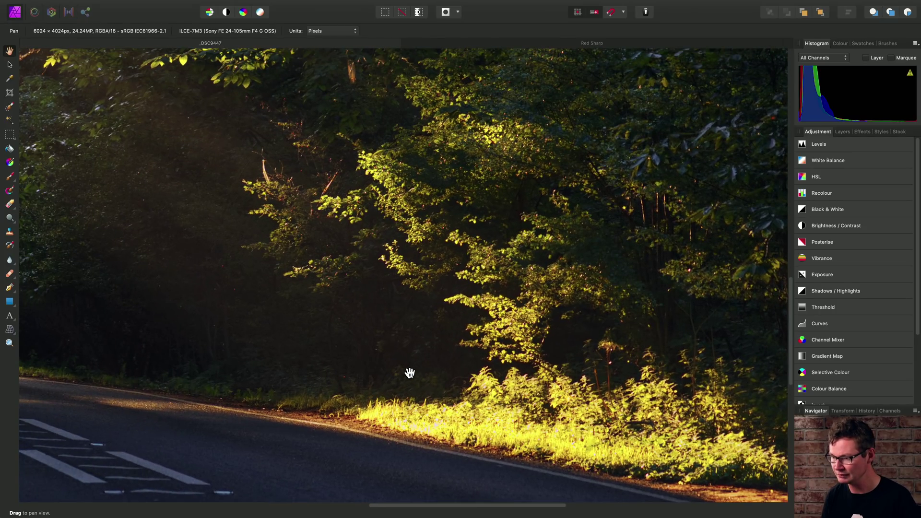
key("super+0")
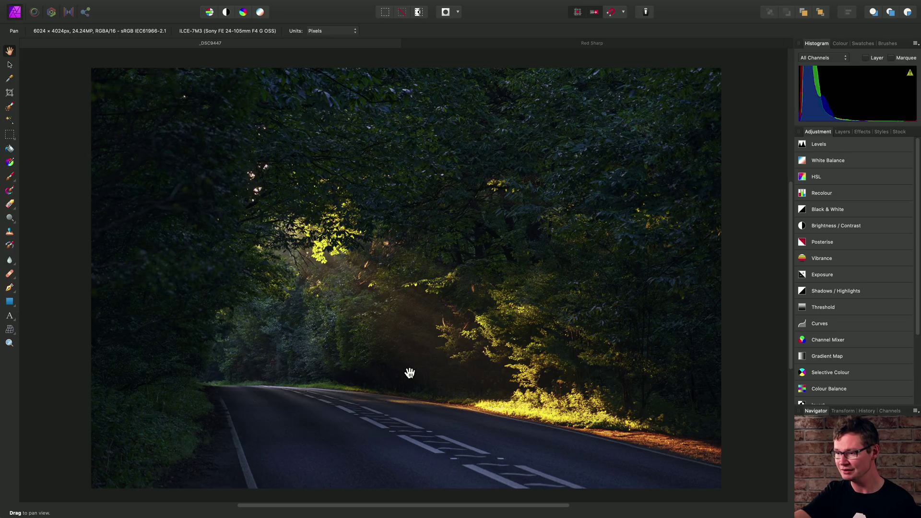
- Draw a closed pen path from the upper-left canopy down along the roadside and back
left_click(11, 289)
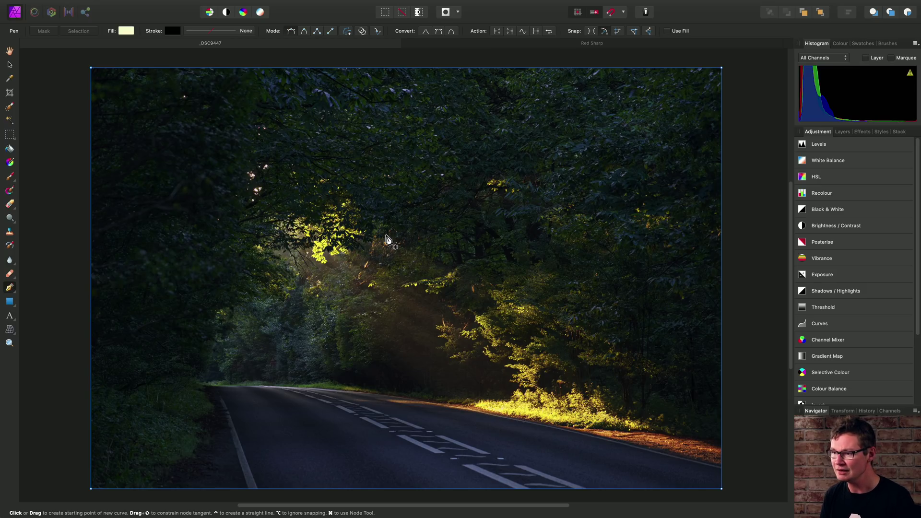
scroll(413, 276, "up", 1)
scroll(413, 275, "up", 5)
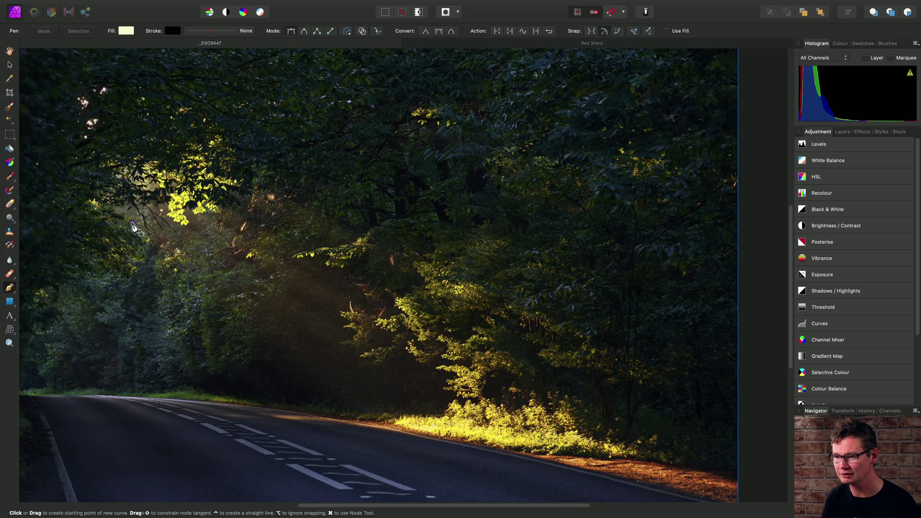
left_click(133, 222)
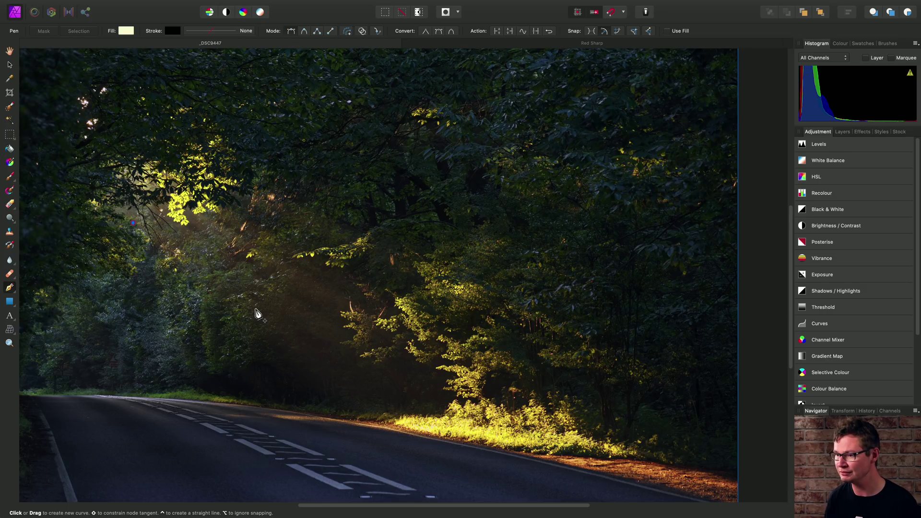
left_click(361, 423)
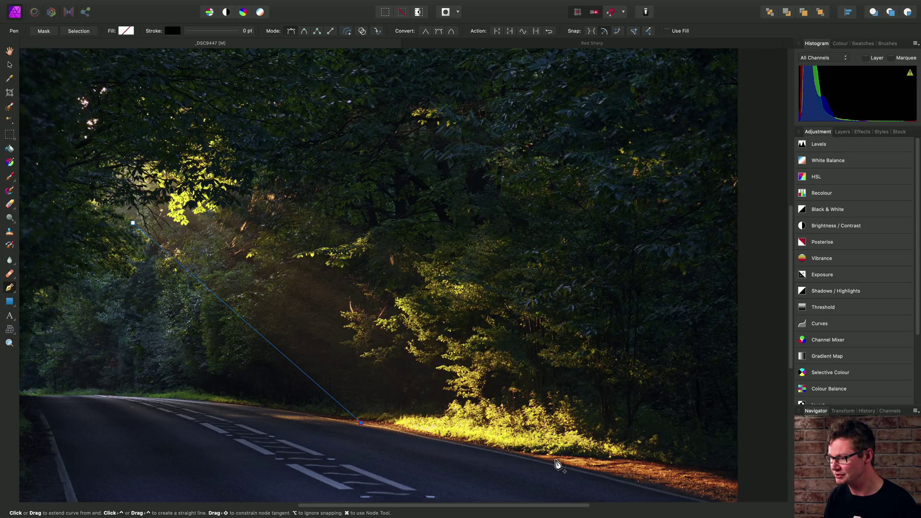
left_click(556, 459)
left_click(662, 462)
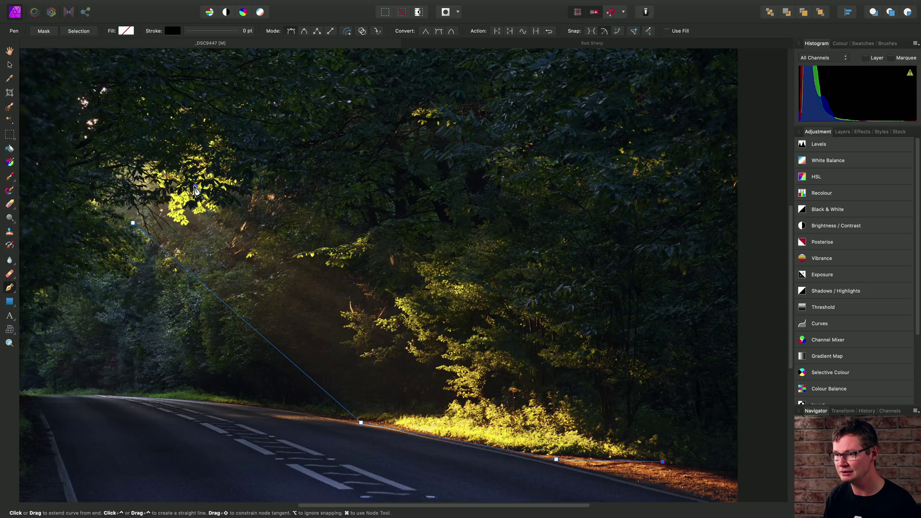
left_click(195, 187)
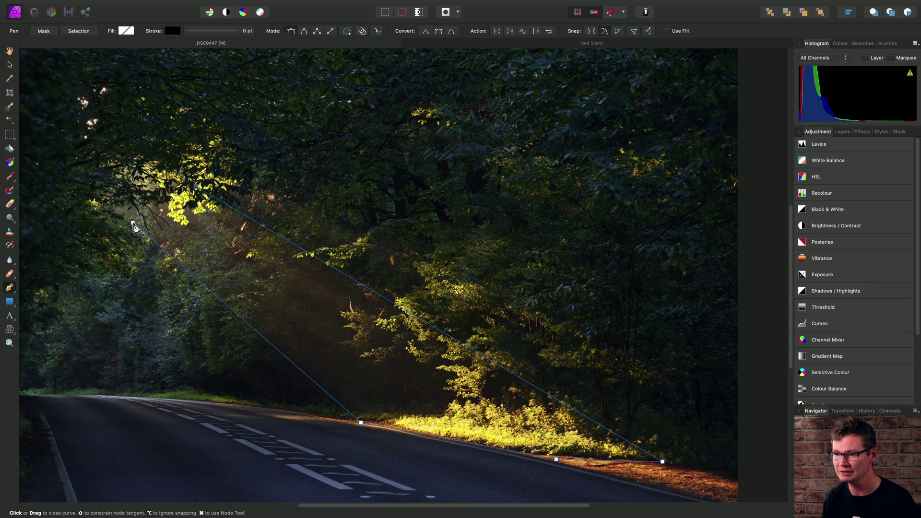
left_click(133, 223)
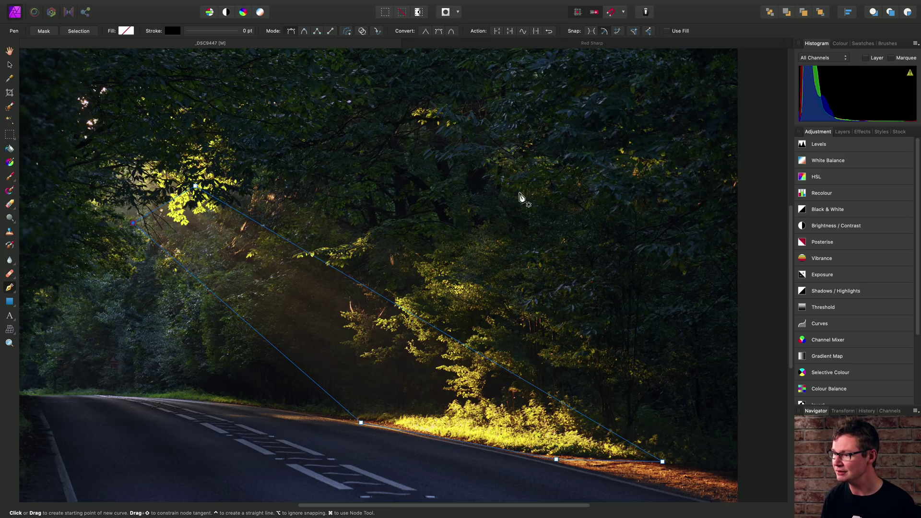
- Set the beam's fill to white, RGB 255, 255, 255, in the Colour panel
left_click(840, 44)
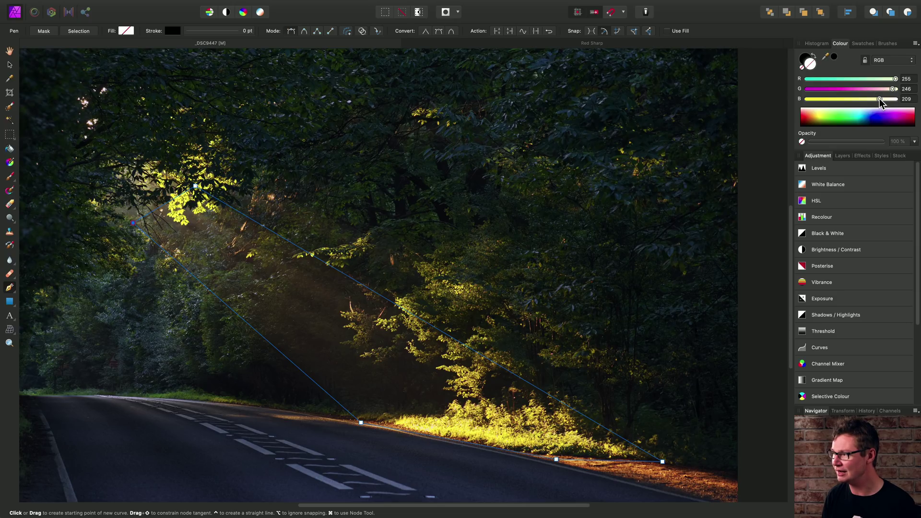
left_click_drag(880, 98, 898, 89)
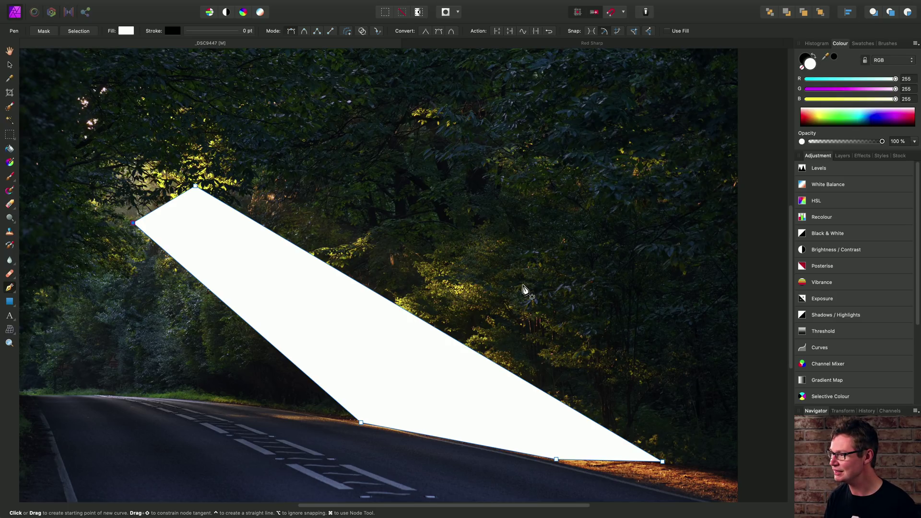
- Apply a Gaussian Blur effect with a 100 px radius to the beam shape
left_click(861, 156)
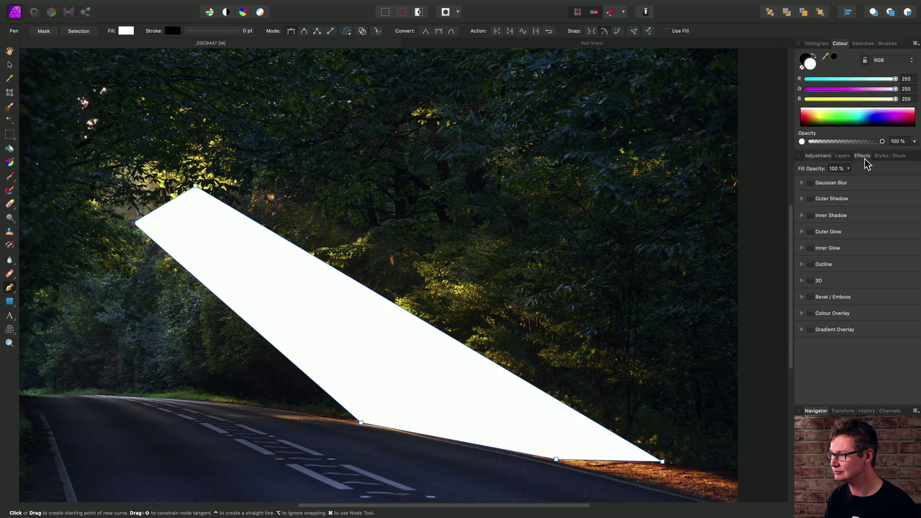
left_click(829, 187)
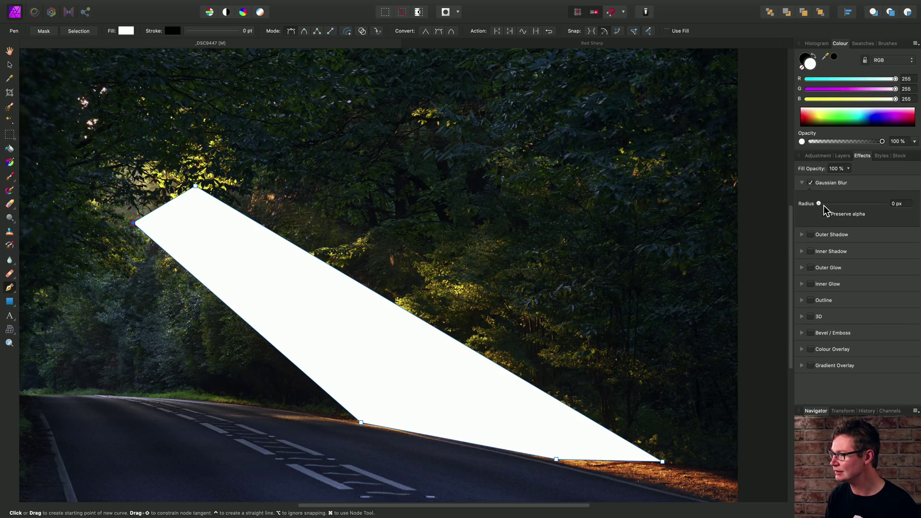
left_click_drag(825, 206, 888, 210)
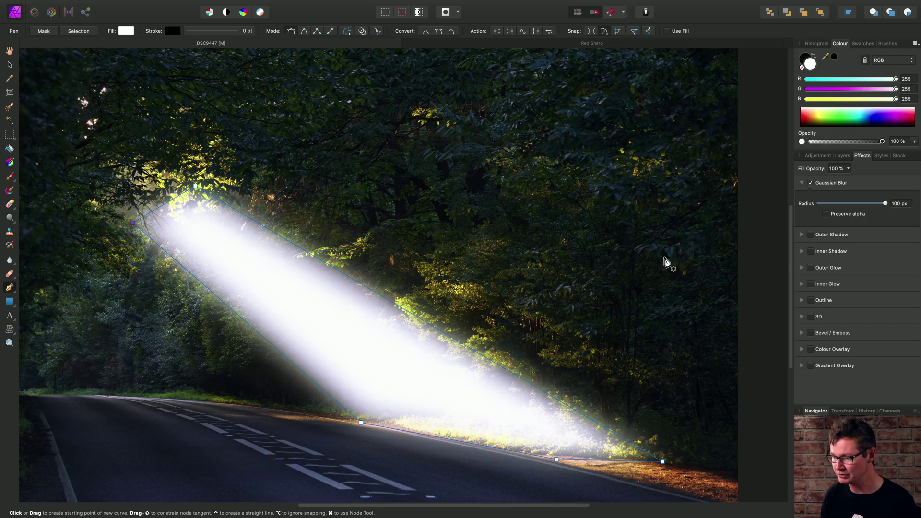
key("h")
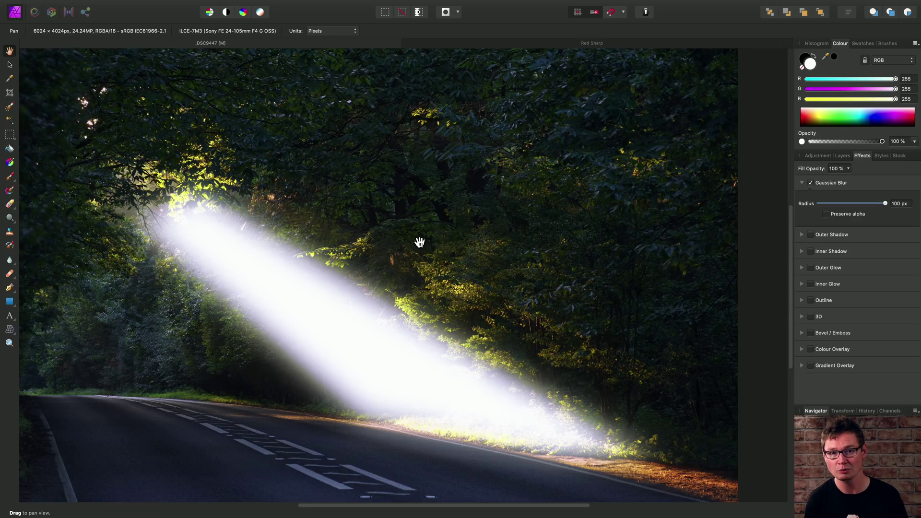
- Set the beam Curve layer's blend mode to Soft Light and toggle its visibility to compare
left_click(842, 158)
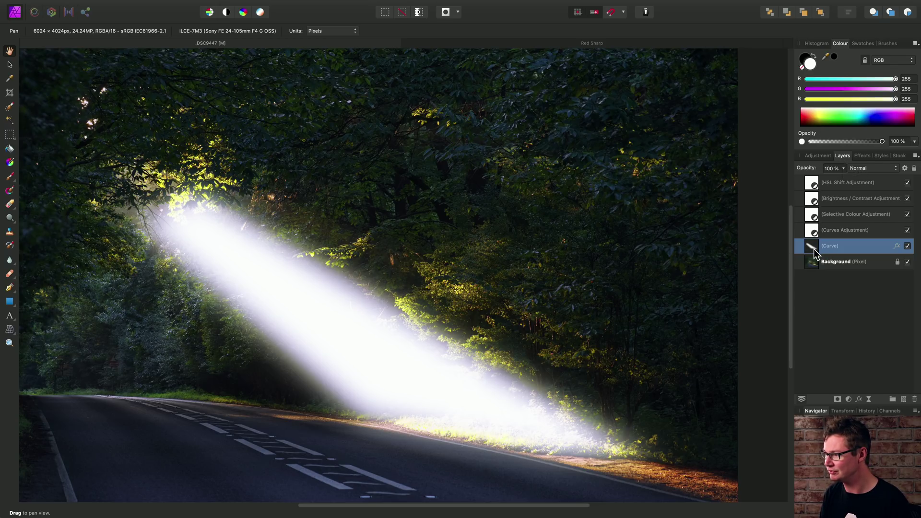
left_click(871, 167)
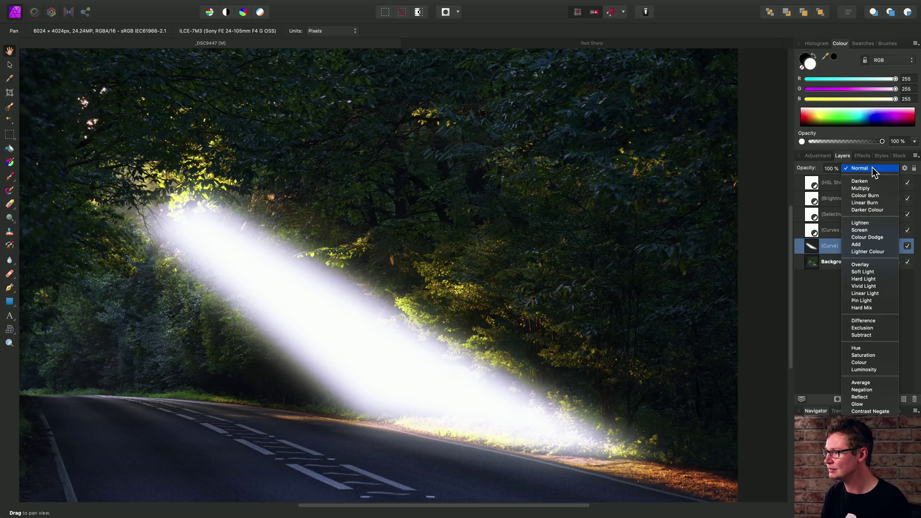
left_click(873, 273)
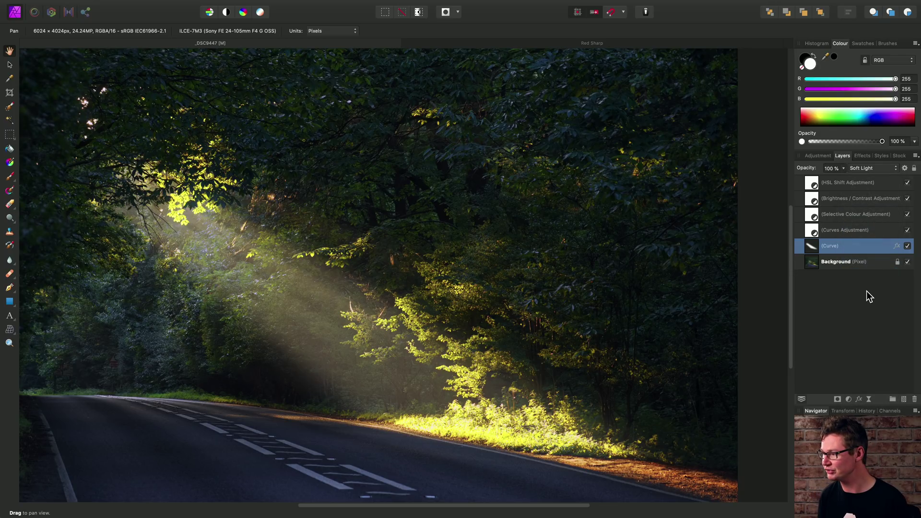
left_click(906, 246)
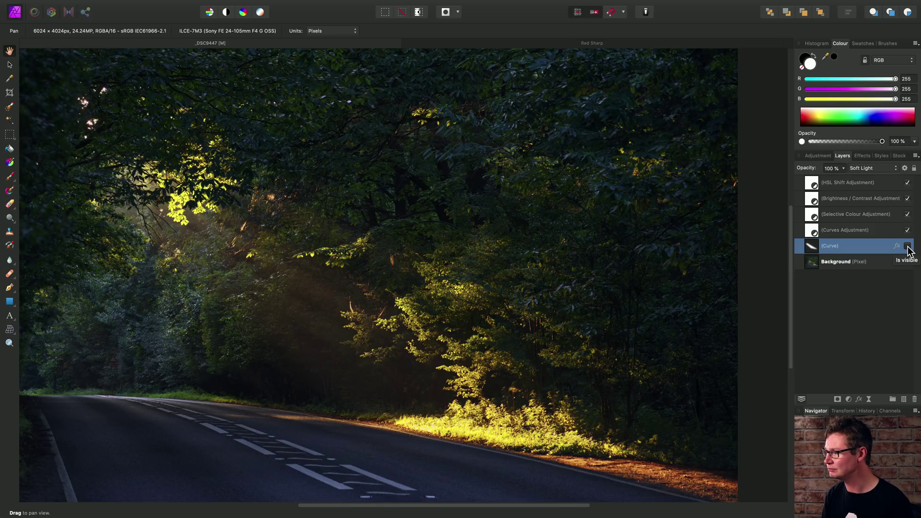
left_click(907, 245)
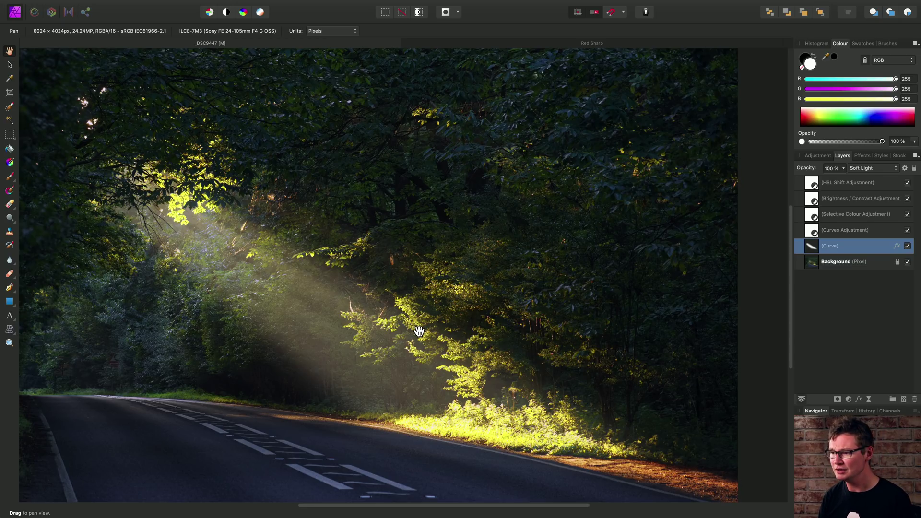
- Change the beam's fill to warm peach RGB 255, 230, 185 and review the ray
scroll(419, 331, "up", 2)
left_click_drag(419, 331, 455, 326)
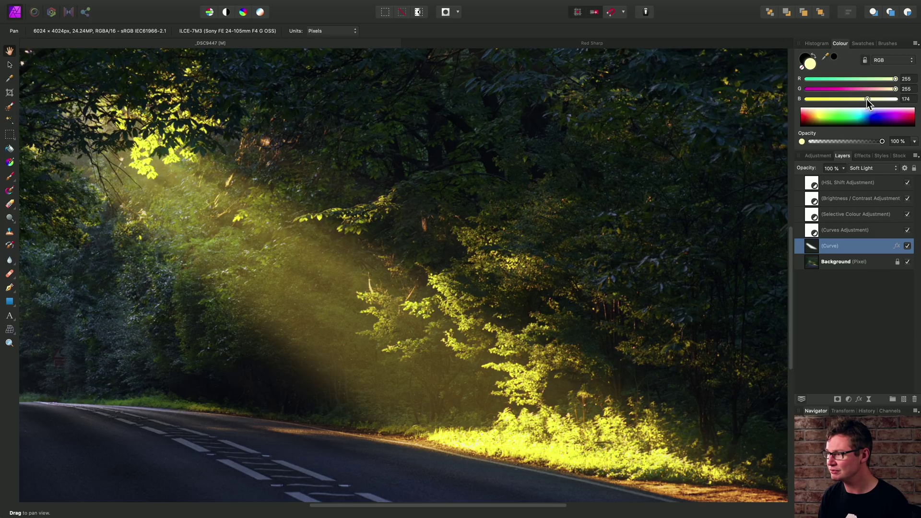
left_click_drag(866, 99, 869, 100)
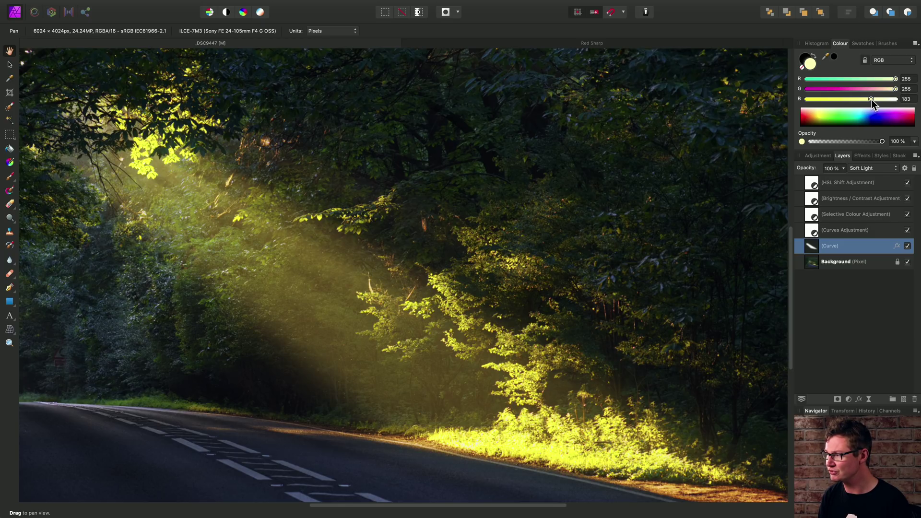
left_click_drag(895, 88, 885, 89)
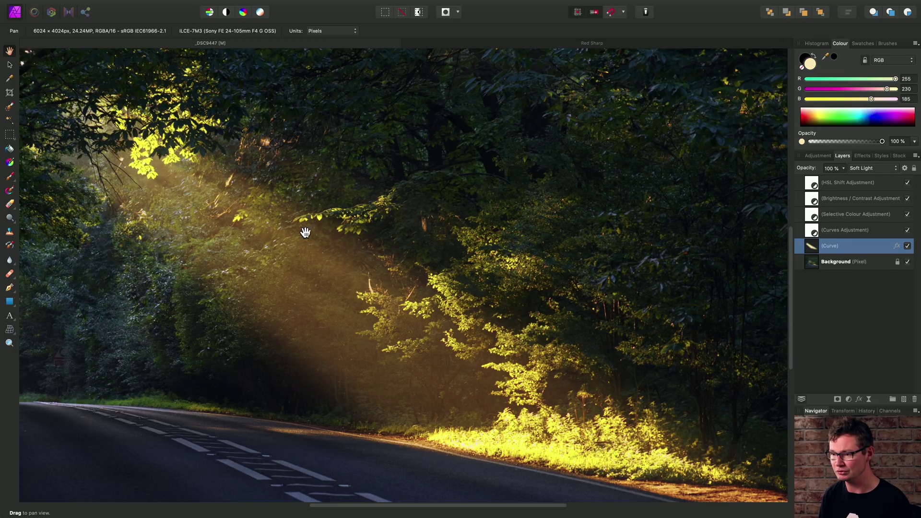
left_click_drag(436, 299, 466, 313)
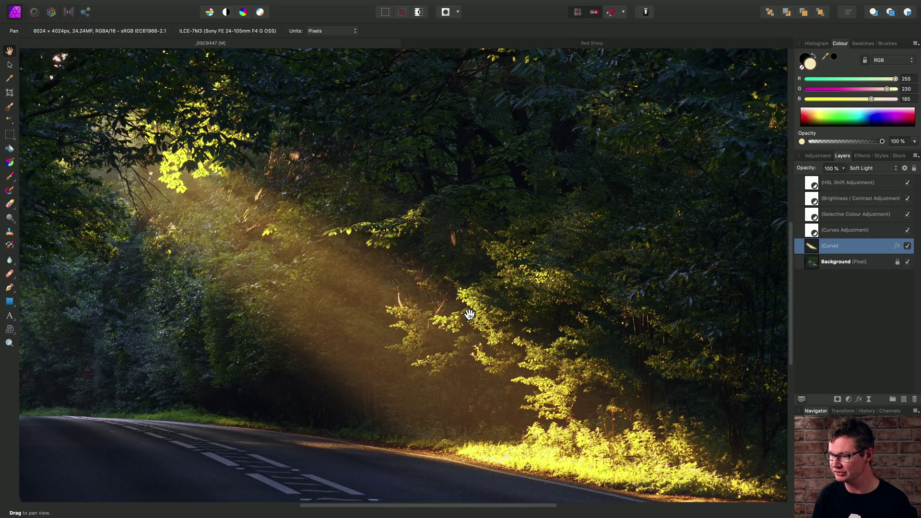
scroll(510, 282, "down", 3)
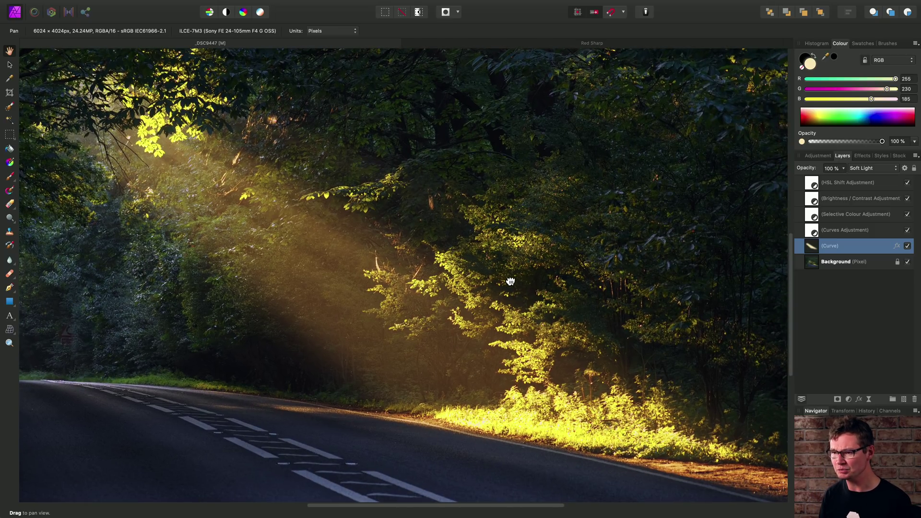
scroll(523, 292, "down", 2)
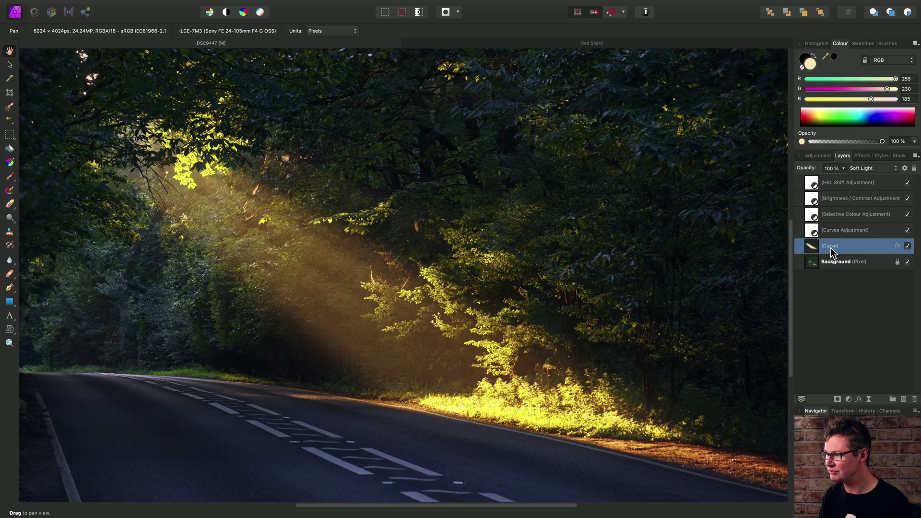
- With the Node Tool, move the beam's bottom, left and top corner nodes
left_click(10, 289)
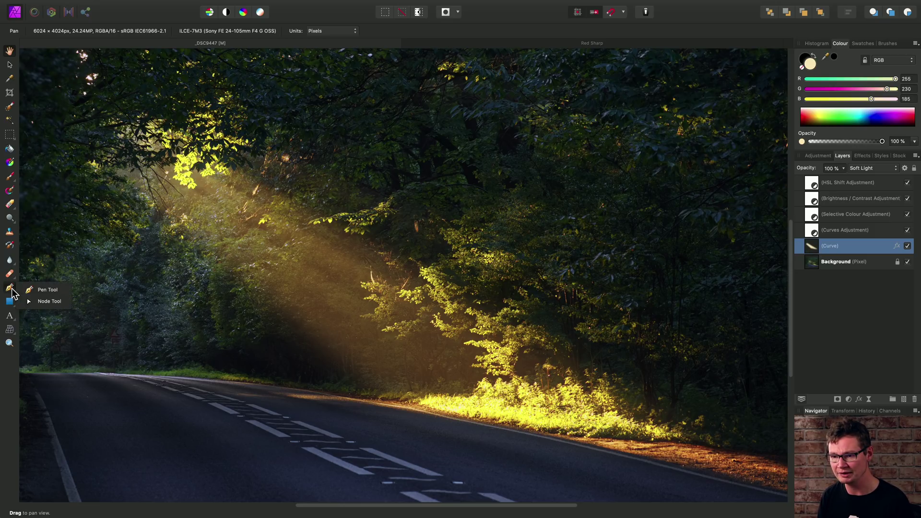
left_click(49, 301)
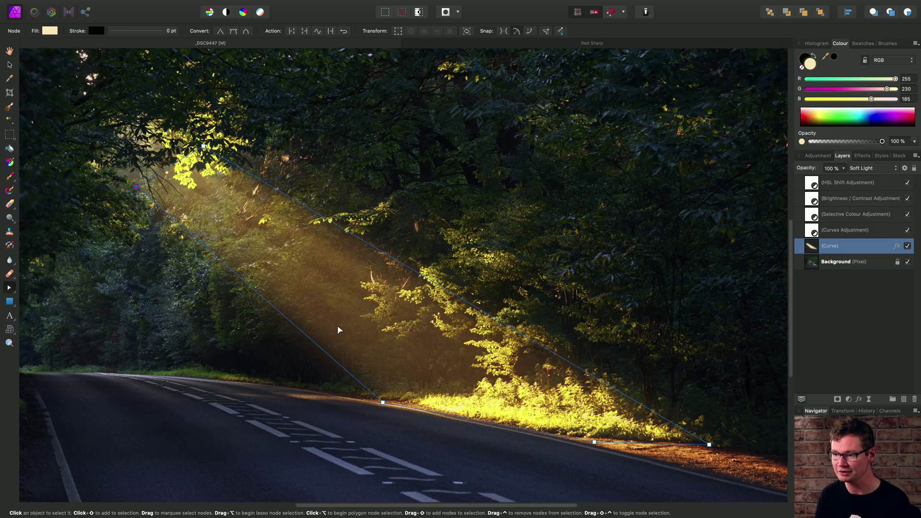
scroll(338, 330, "left", 3)
scroll(338, 330, "up", 1)
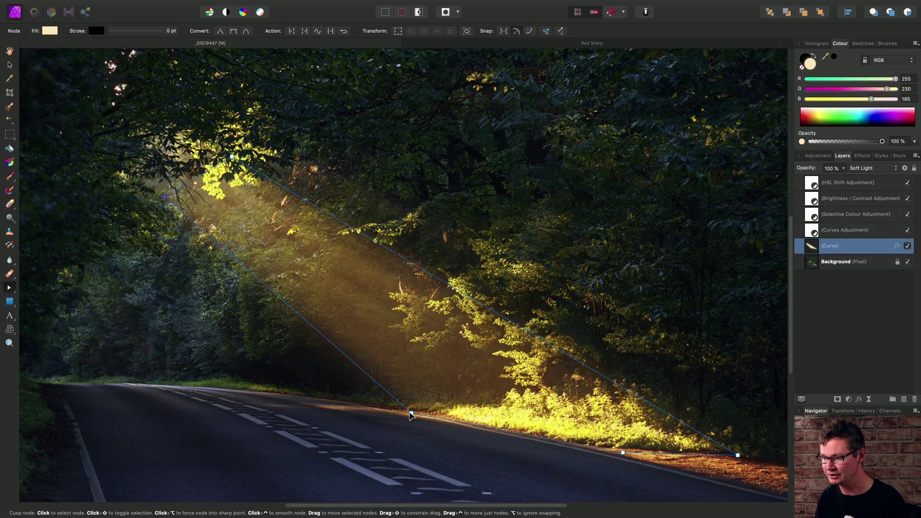
left_click_drag(411, 413, 381, 409)
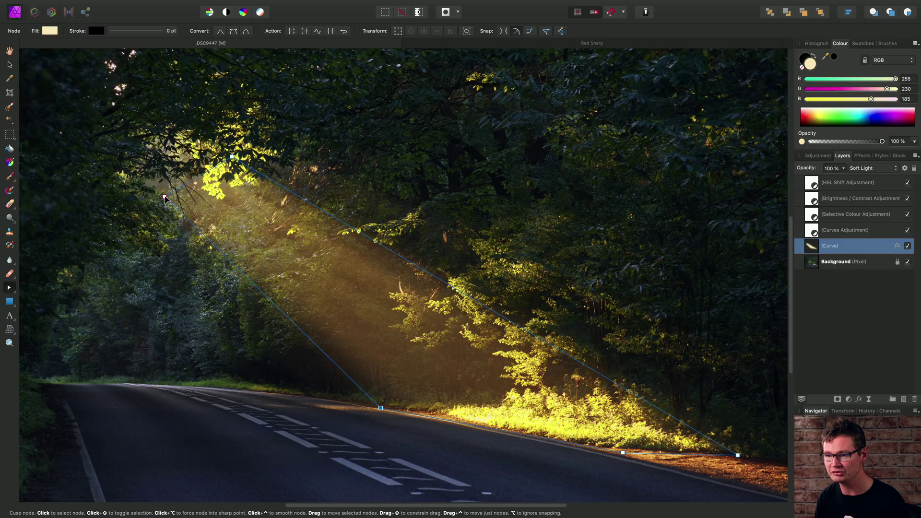
left_click_drag(164, 196, 139, 180)
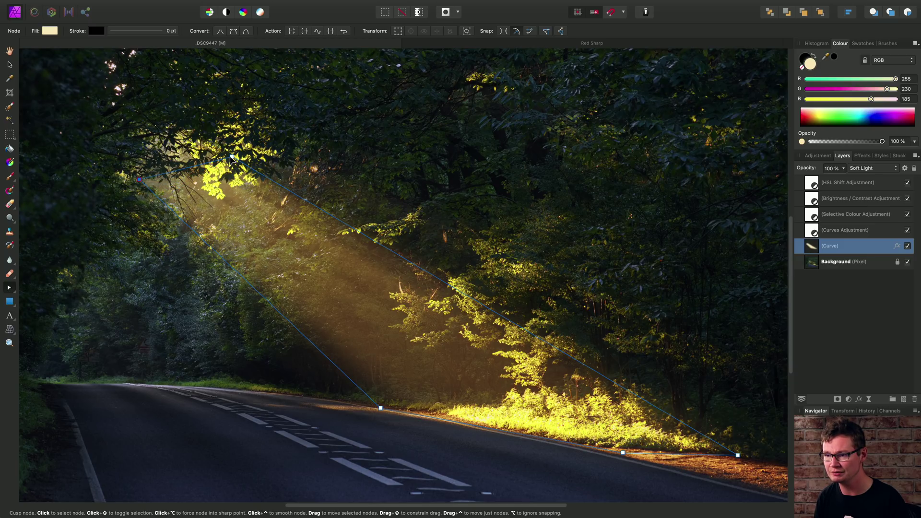
left_click_drag(231, 158, 191, 126)
left_click_drag(458, 242, 405, 223)
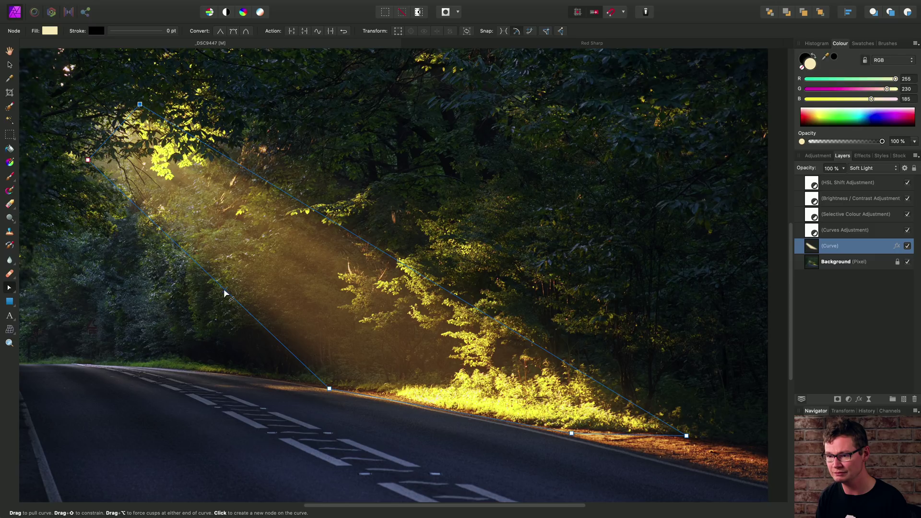
- Bend the beam's upper edge up and left and adjust its lower edges
mouse_move(224, 291)
left_mouse_down()
mouse_move(198, 307)
mouse_move(211, 321)
mouse_move(229, 295)
left_mouse_up()
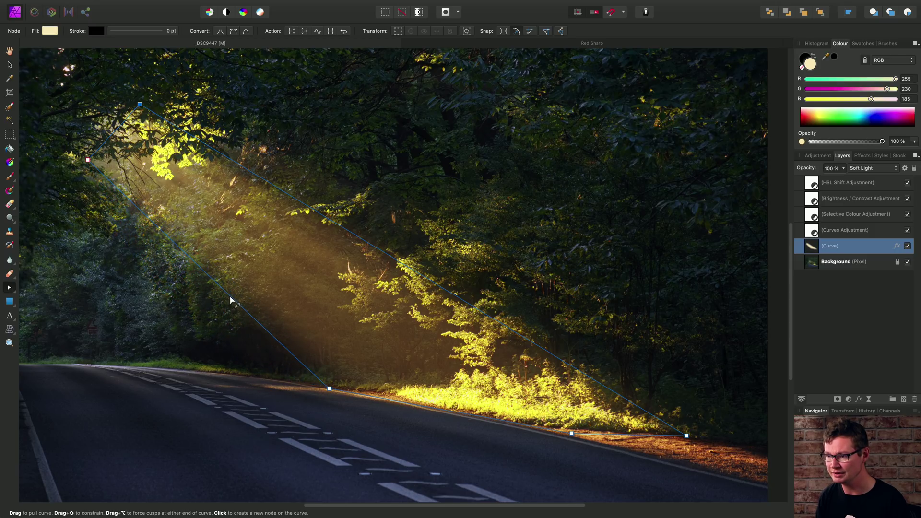
left_click(407, 268)
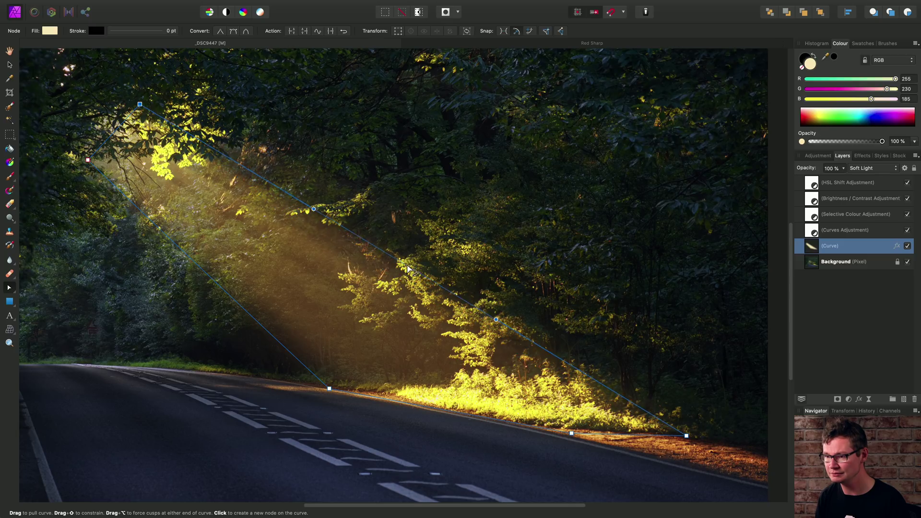
left_click_drag(407, 268, 397, 253)
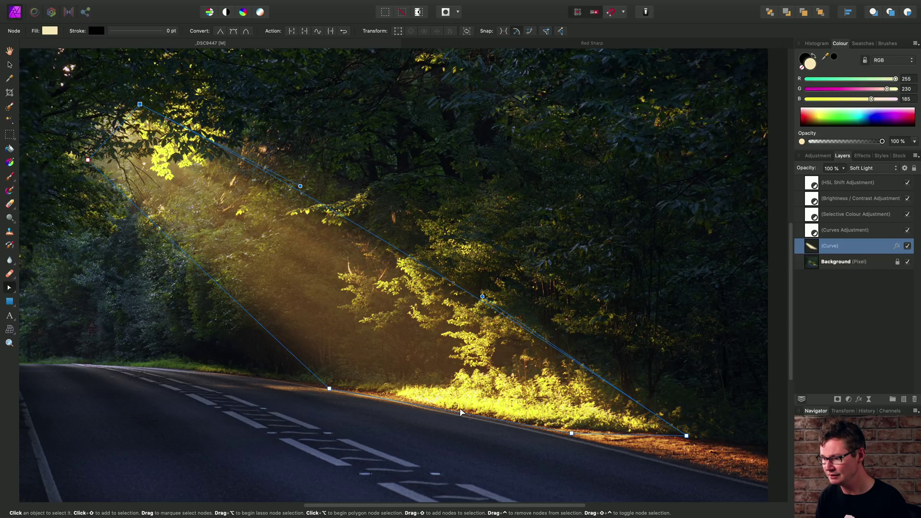
mouse_move(460, 412)
left_mouse_down()
mouse_move(455, 422)
mouse_move(463, 421)
left_mouse_up()
scroll(451, 345, "up", 2)
scroll(450, 345, "left", 2)
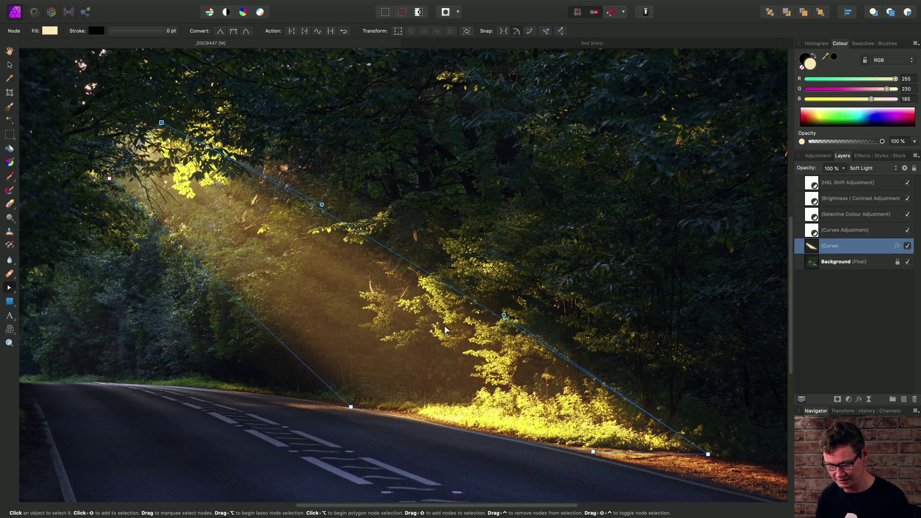
scroll(445, 330, "down", 2)
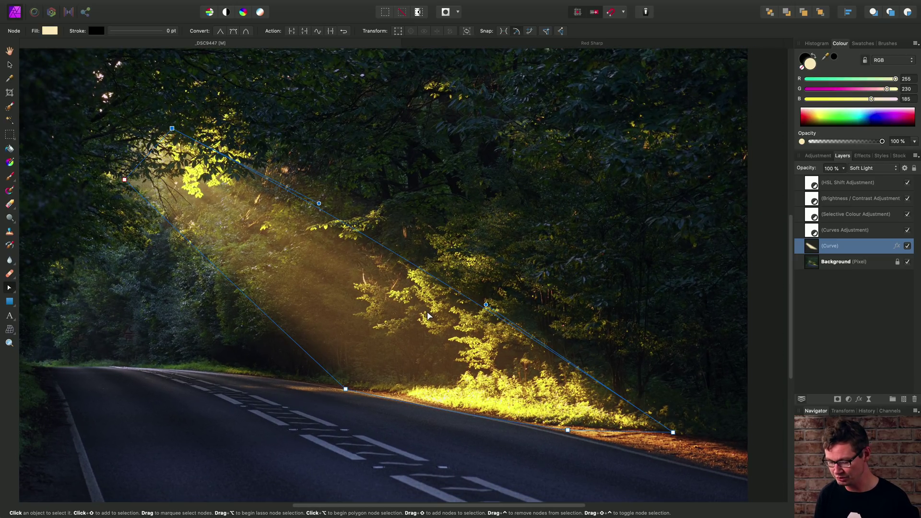
- Switch to the View Tool and zoom the view
key("h")
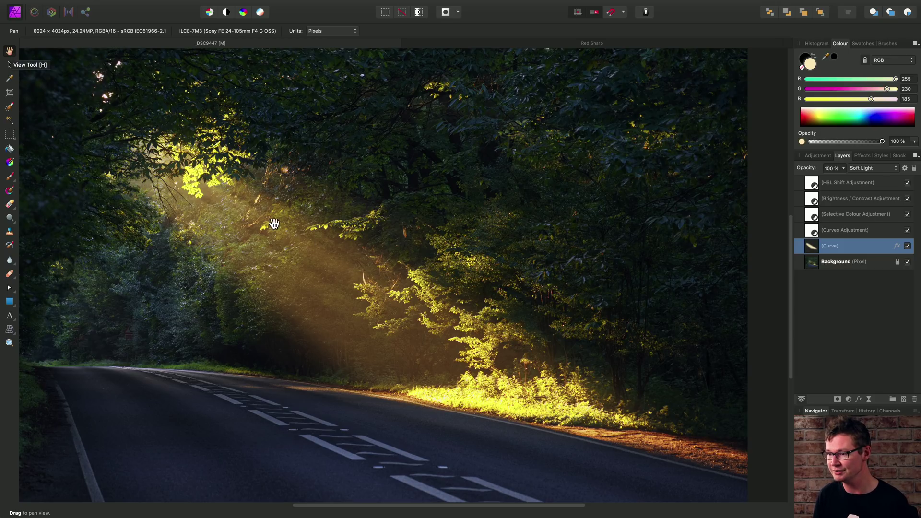
scroll(371, 272, "up", 1)
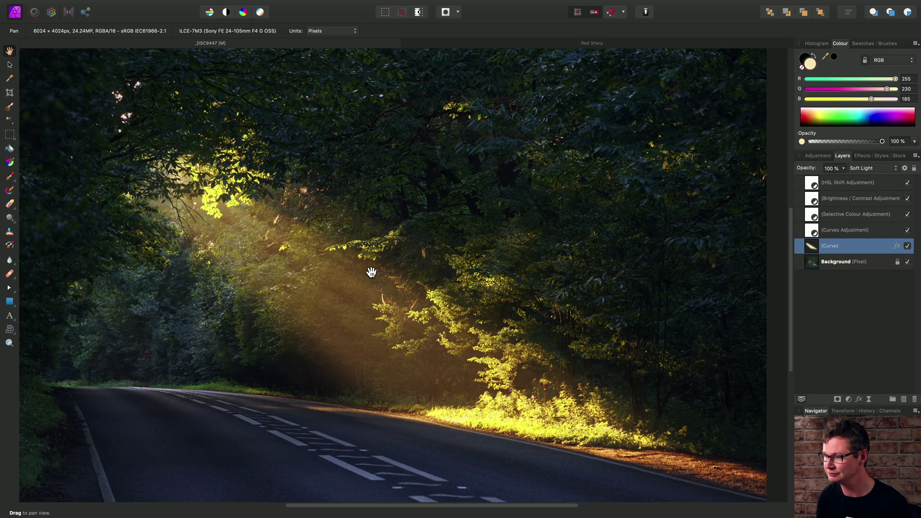
- Switch to the Red Sharp photo and zoom in on the building's long window
left_click(624, 43)
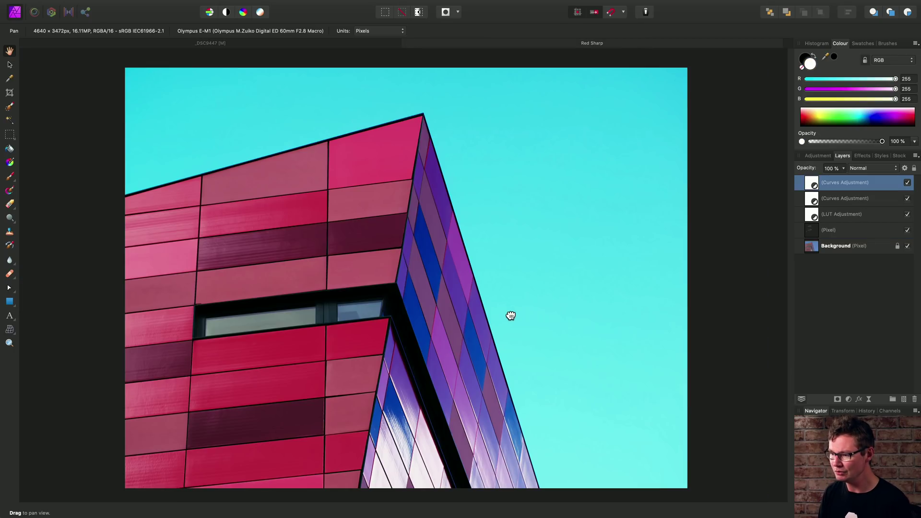
scroll(419, 335, "up", 5)
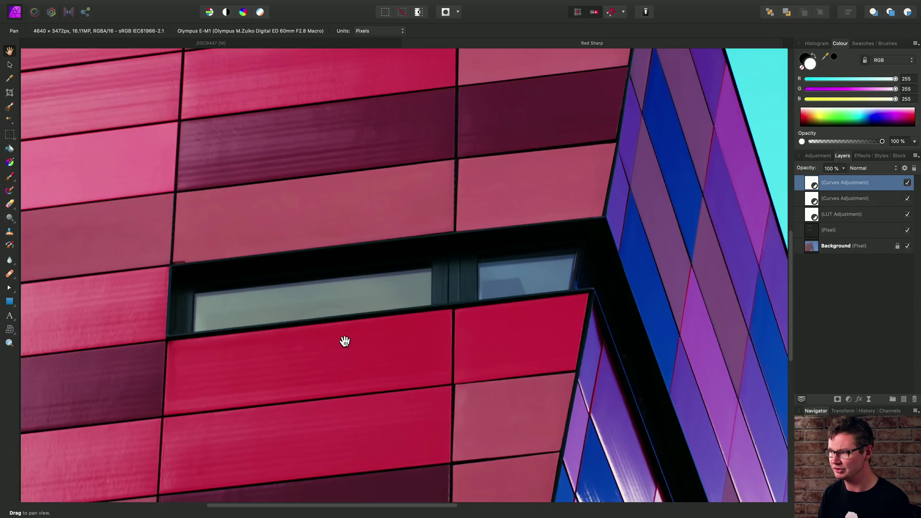
scroll(344, 341, "up", 2)
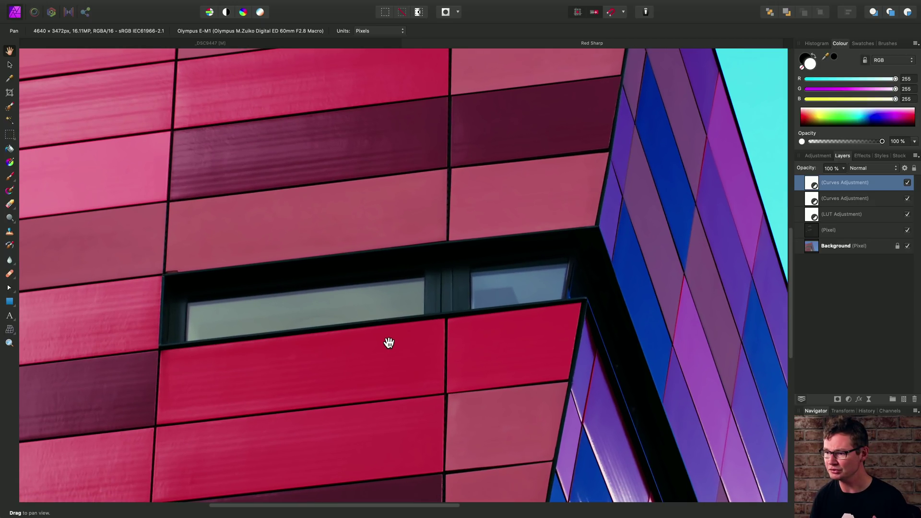
left_click_drag(388, 342, 432, 376)
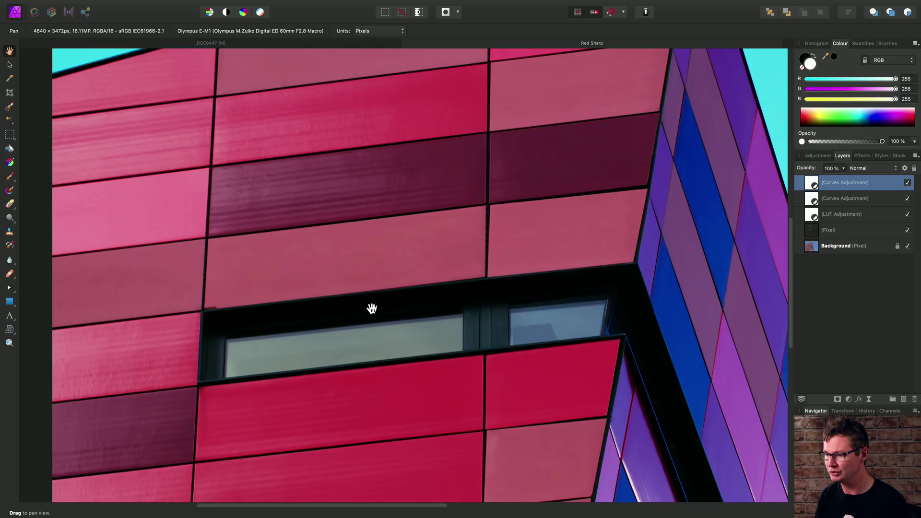
scroll(382, 289, "up", 3)
left_click_drag(388, 321, 399, 327)
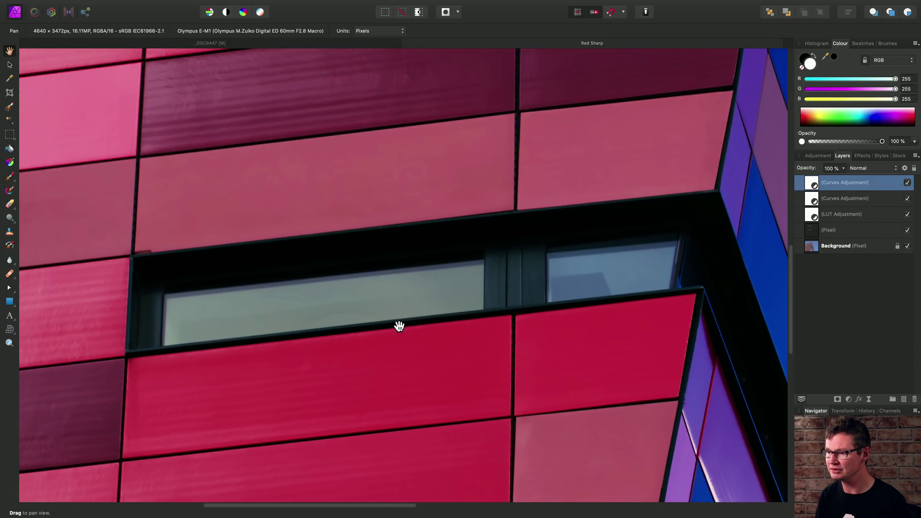
- Draw a closed pen path around the long window's four corners
left_click(9, 289)
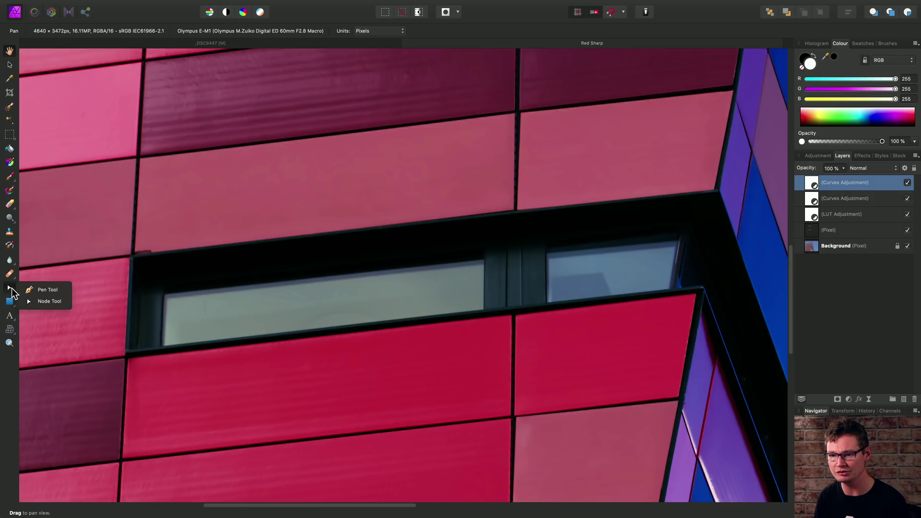
left_click(47, 289)
scroll(230, 306, "up", 3)
scroll(230, 306, "down", 1)
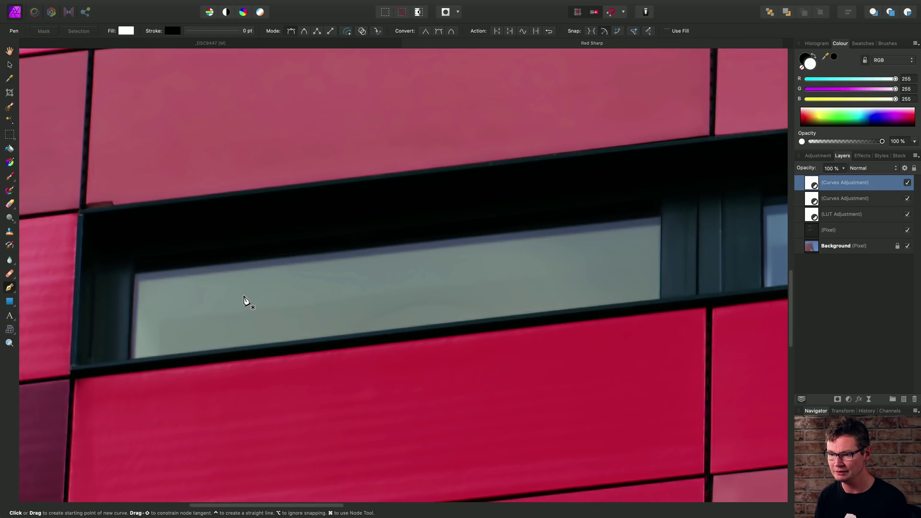
left_click(136, 274)
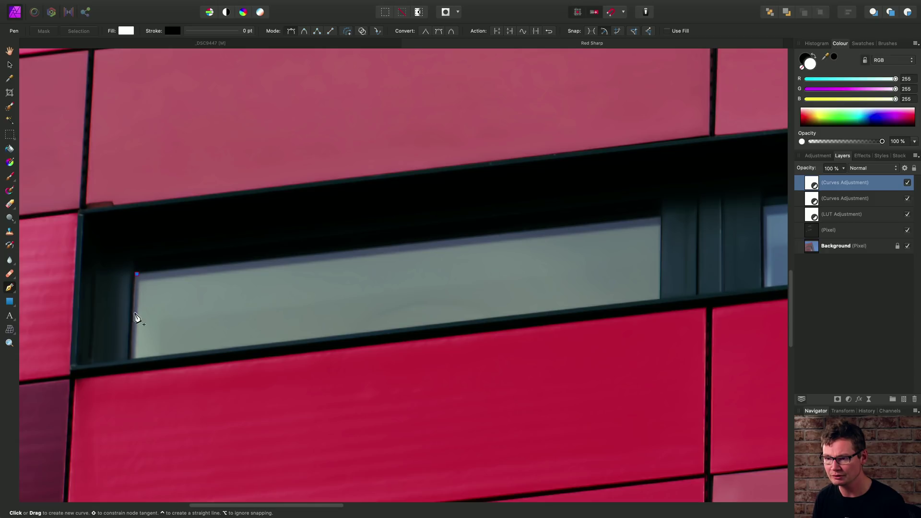
left_click(131, 359)
scroll(442, 335, "right", 3)
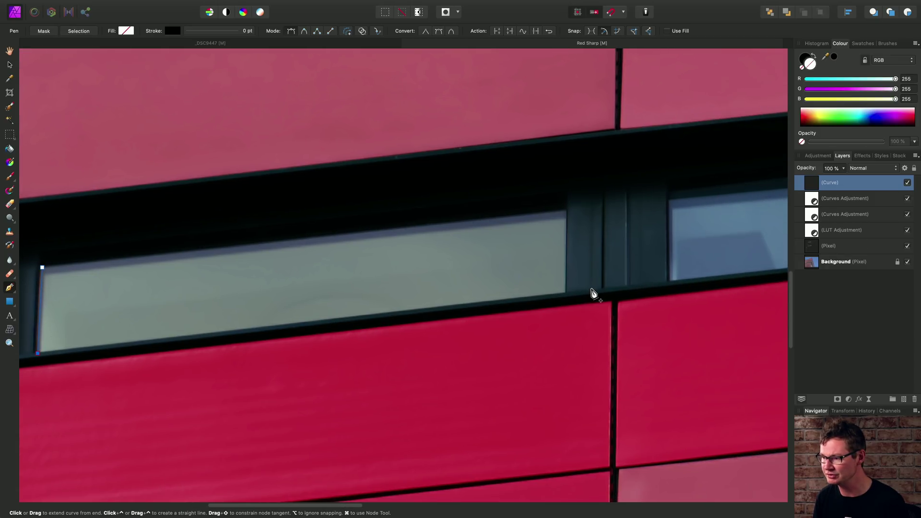
left_click(567, 293)
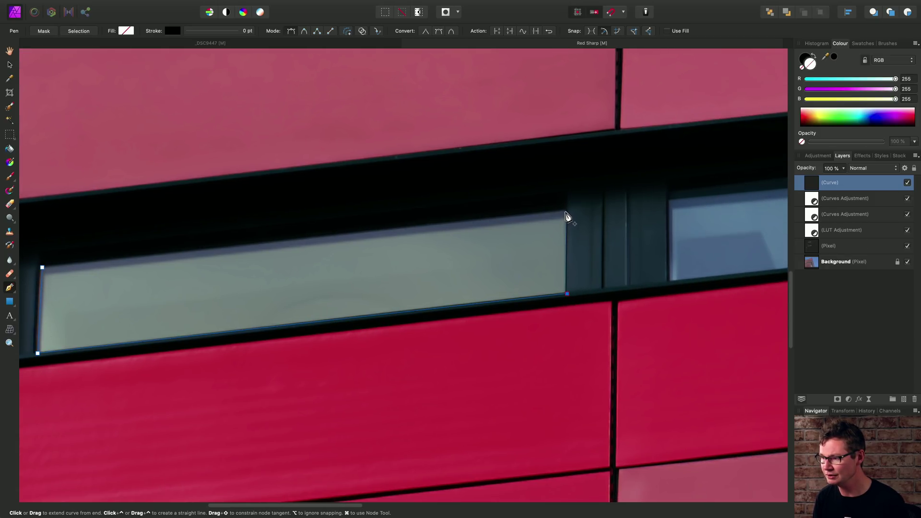
left_click(567, 214)
scroll(329, 267, "left", 5)
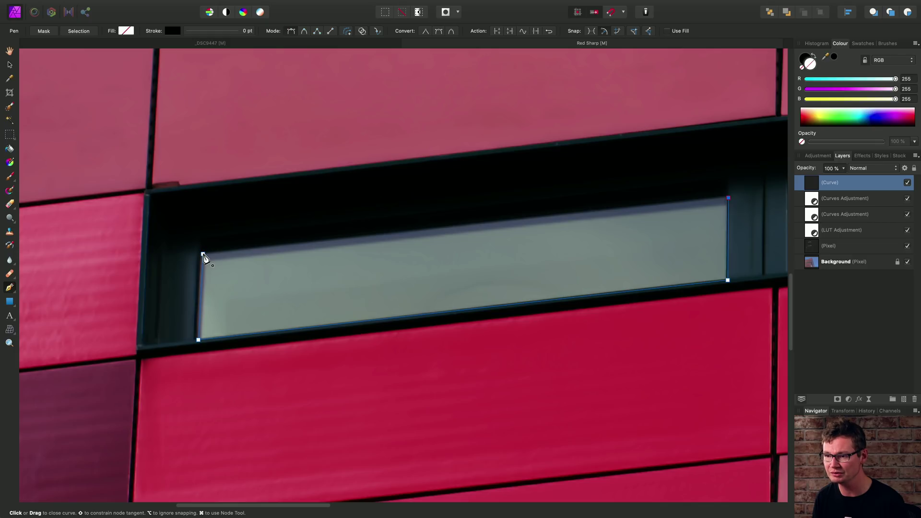
left_click(203, 254)
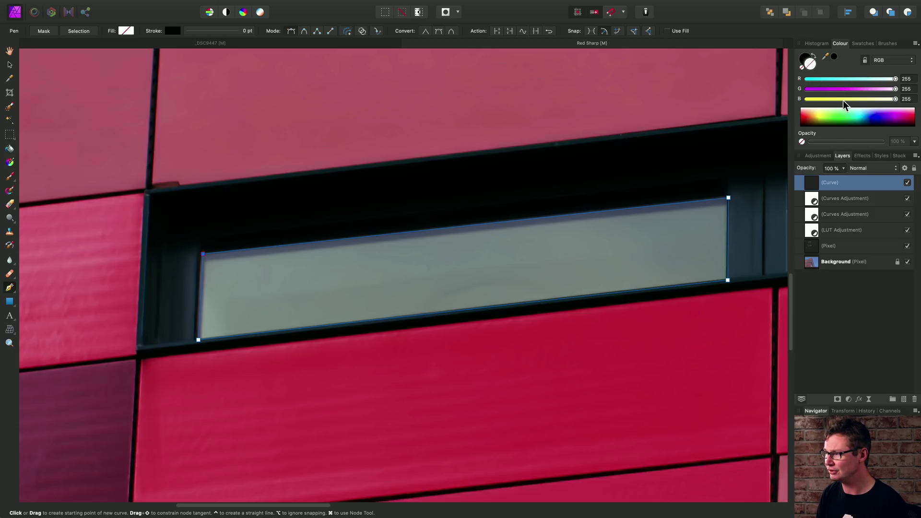
- Fill the window shape with pure white in the Colour panel
left_click(895, 81)
left_click_drag(894, 80, 898, 82)
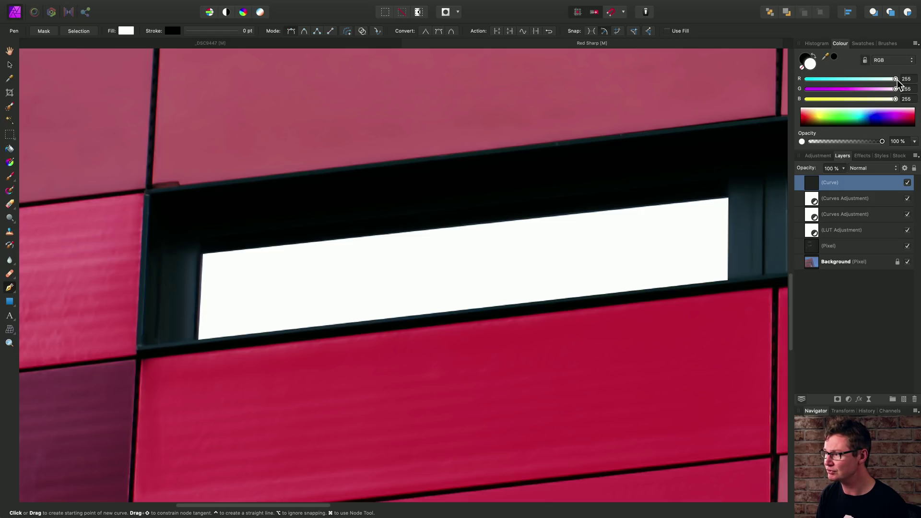
scroll(534, 302, "left", 3)
scroll(535, 302, "up", 1)
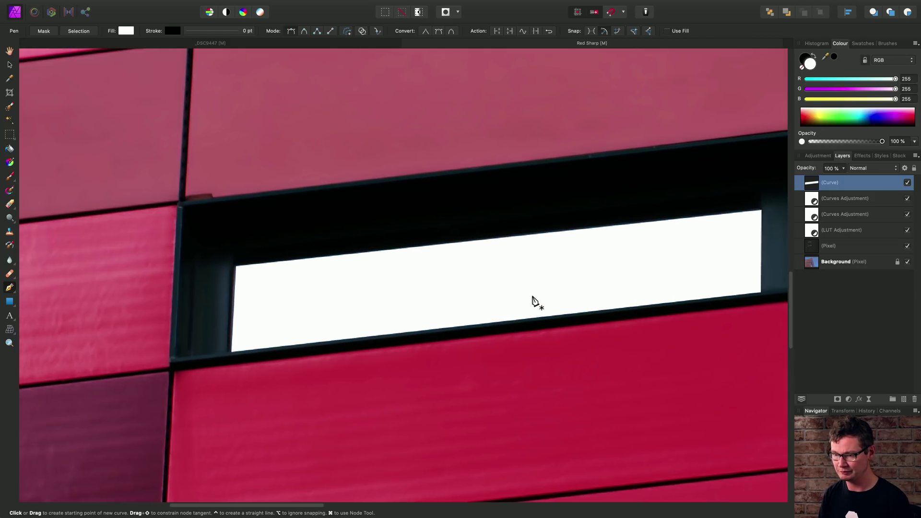
scroll(297, 307, "down", 2)
scroll(387, 298, "down", 2)
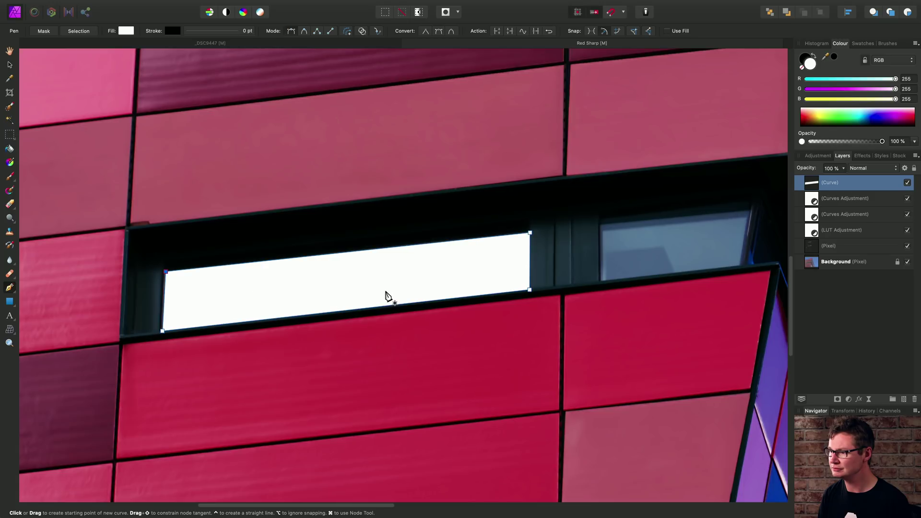
scroll(426, 293, "left", 1)
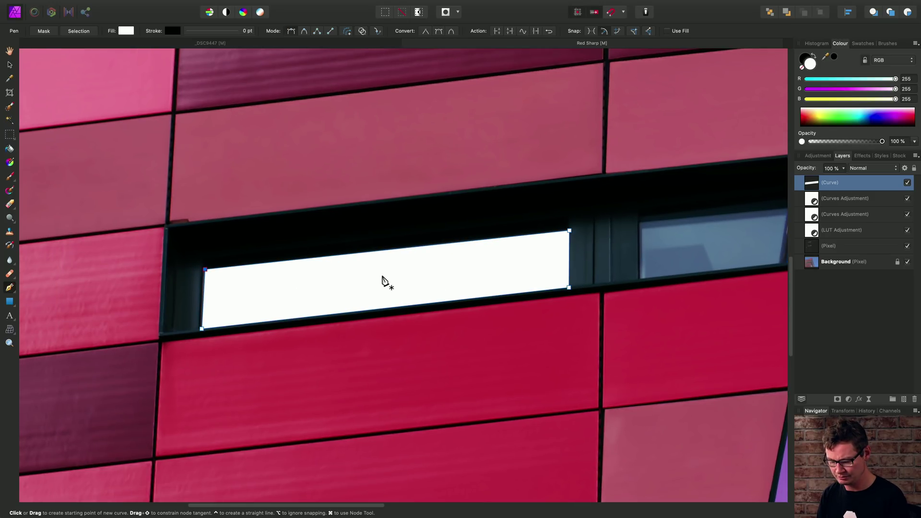
- Switch to the View Tool and zoom in on the white window panel
key("h")
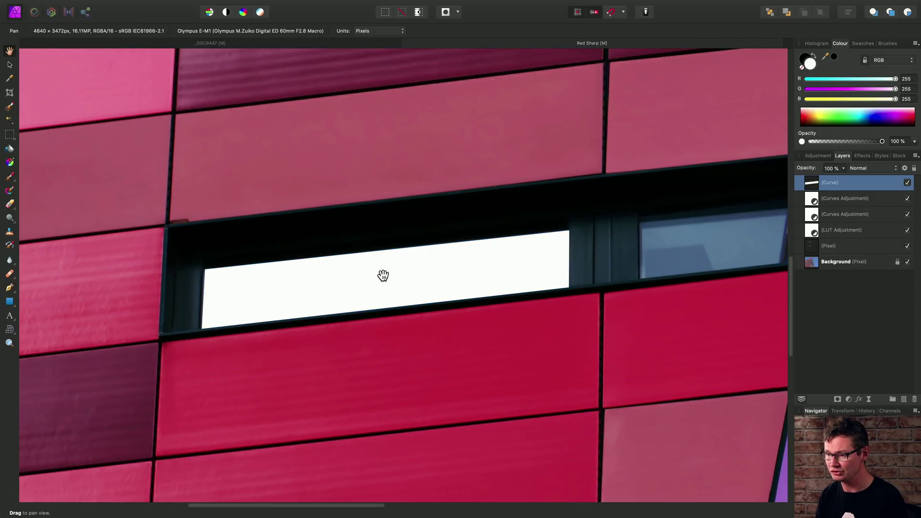
scroll(426, 280, "up", 2)
scroll(427, 281, "up", 2)
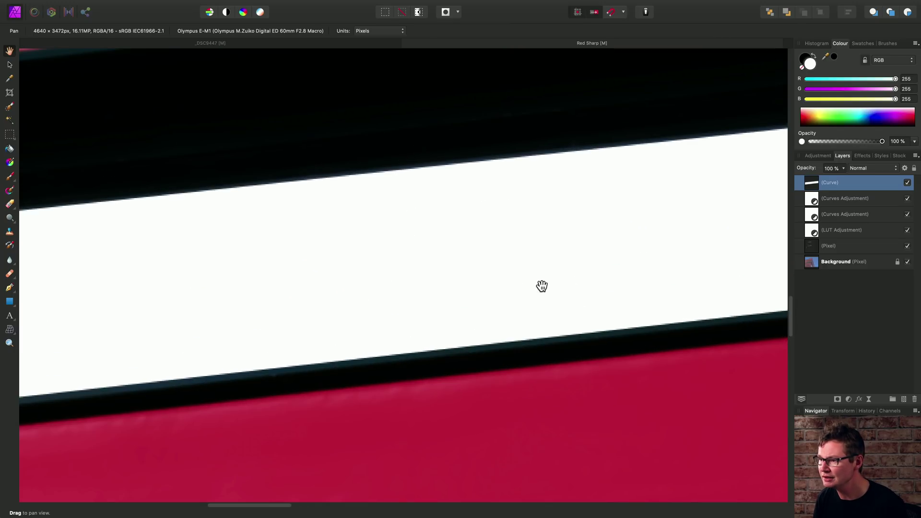
scroll(541, 286, "right", 3)
scroll(399, 298, "up", 1)
left_click_drag(436, 291, 442, 307)
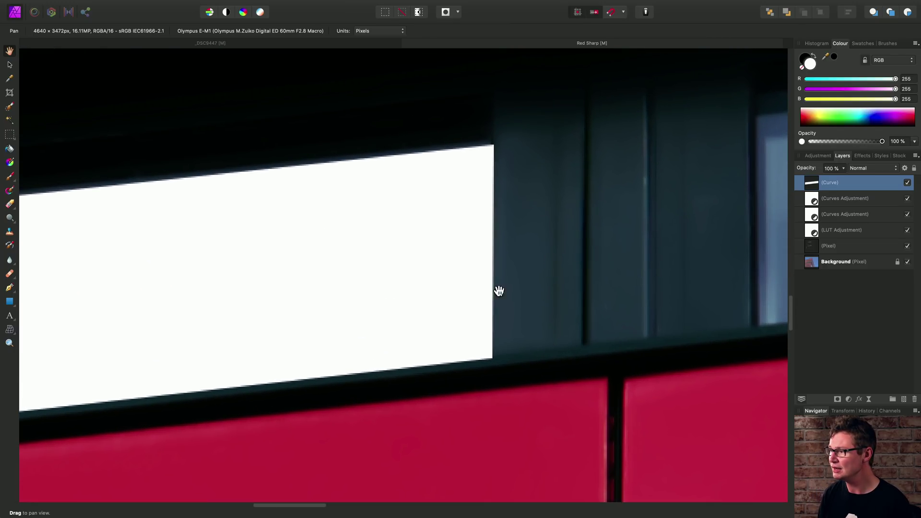
- Apply a 0.2 px Gaussian Blur to the panel and inspect its softened edges
left_click(862, 156)
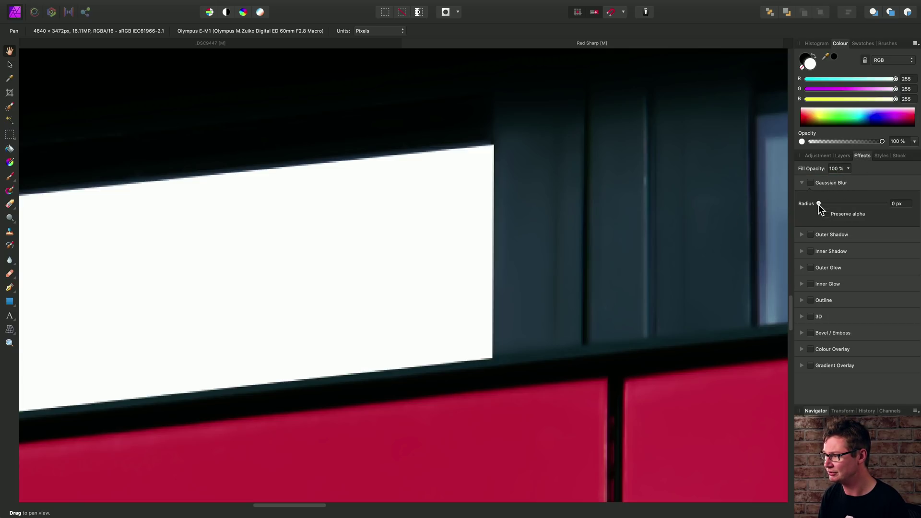
left_click(817, 183)
left_click_drag(818, 203, 820, 204)
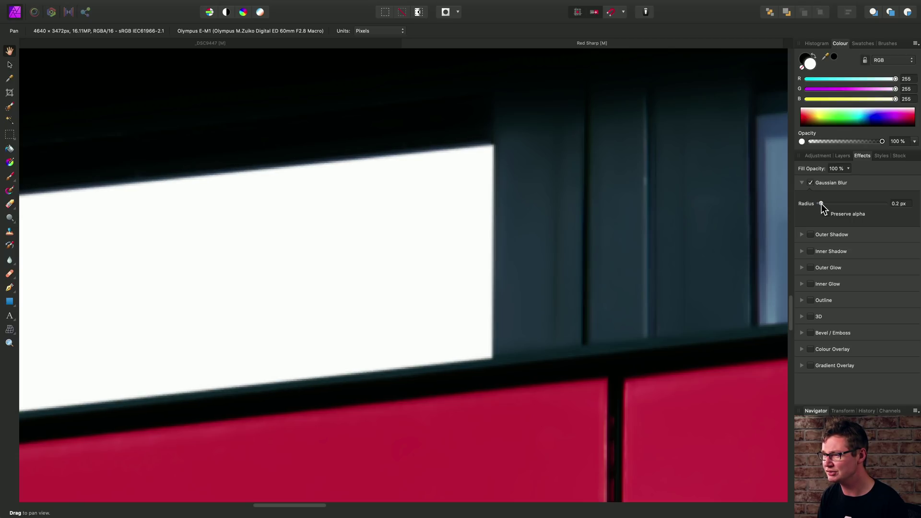
left_click_drag(499, 165, 671, 168)
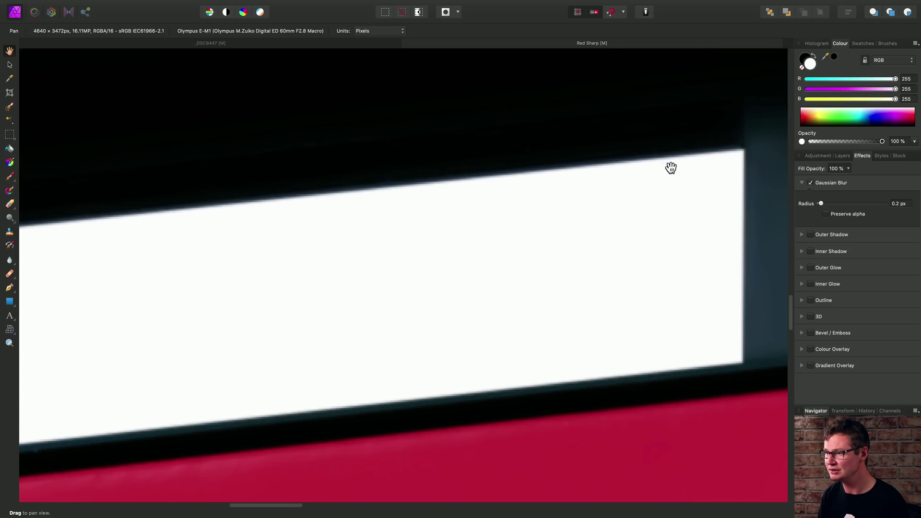
left_click_drag(505, 213, 506, 257)
left_click_drag(378, 246, 537, 247)
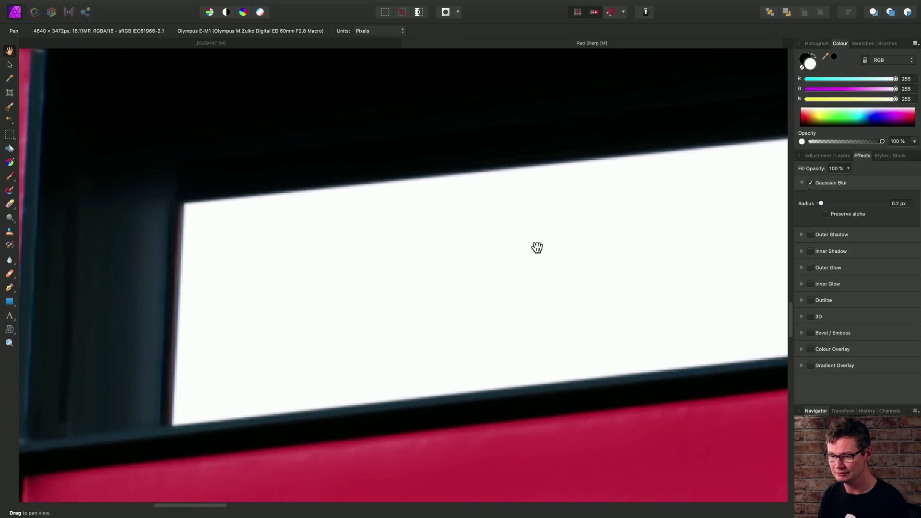
scroll(537, 247, "down", 5)
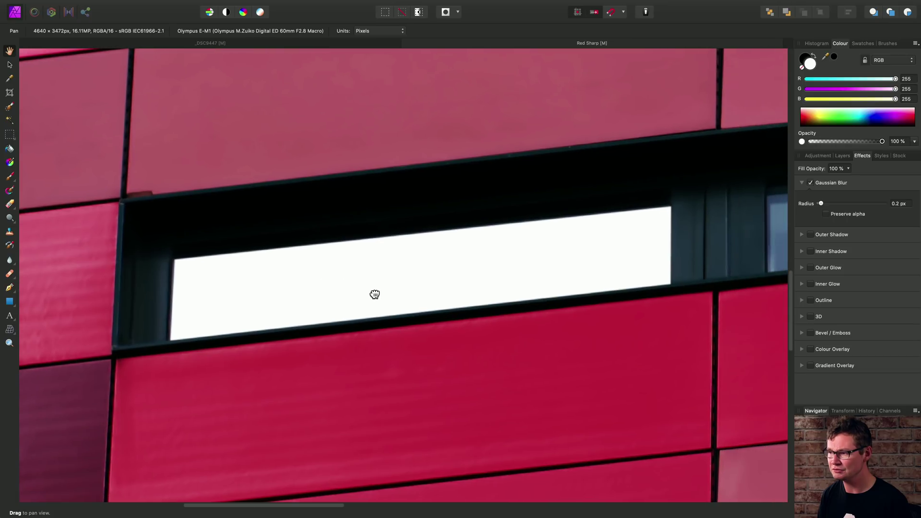
left_click(842, 155)
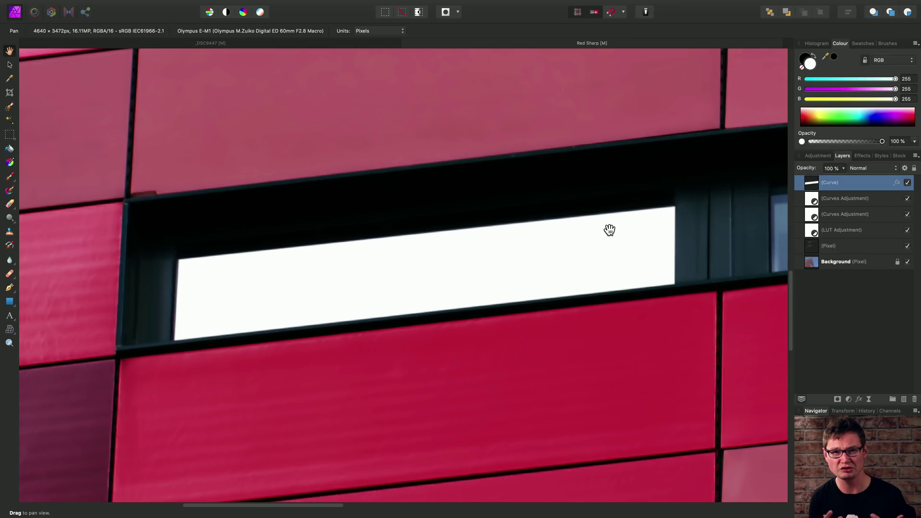
- Set the white Curve panel layer to 75% opacity and bring the second window into view
scroll(608, 232, "down", 2)
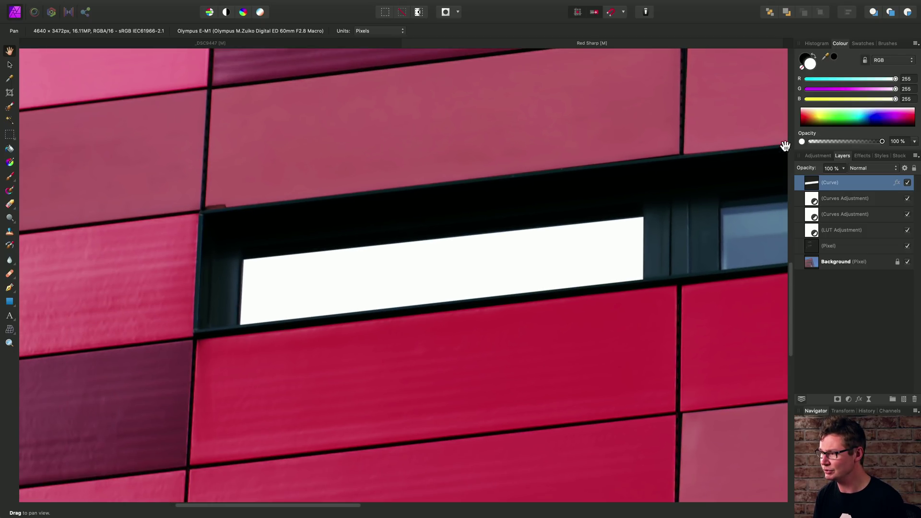
left_click_drag(844, 167, 822, 179)
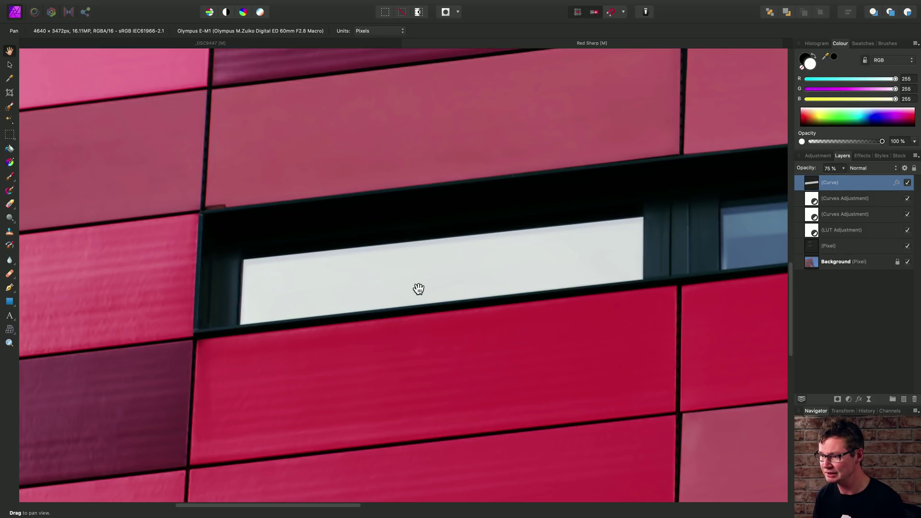
left_click_drag(473, 275, 376, 287)
scroll(354, 290, "down", 2)
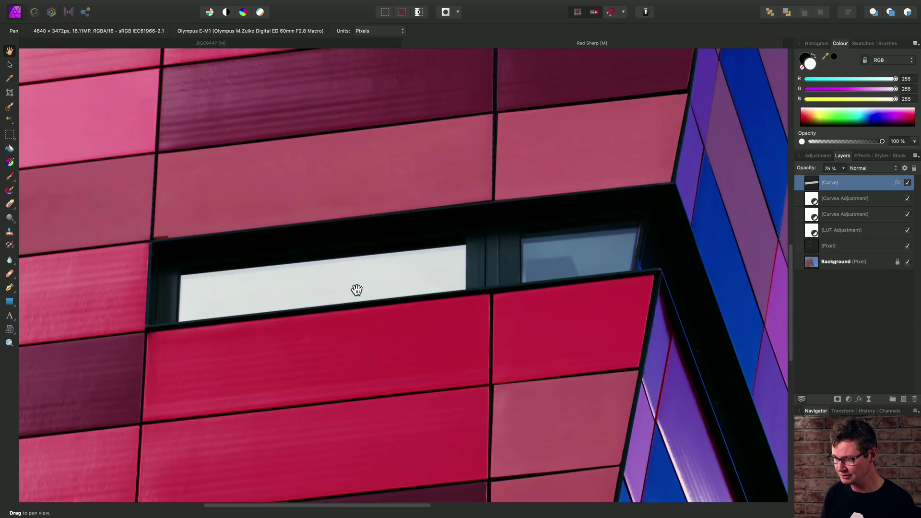
left_click_drag(590, 261, 578, 273)
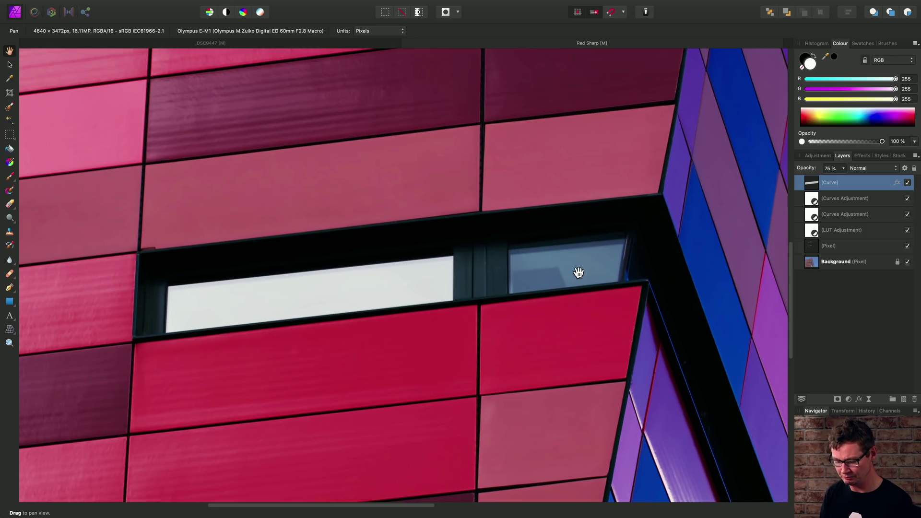
scroll(578, 272, "up", 1)
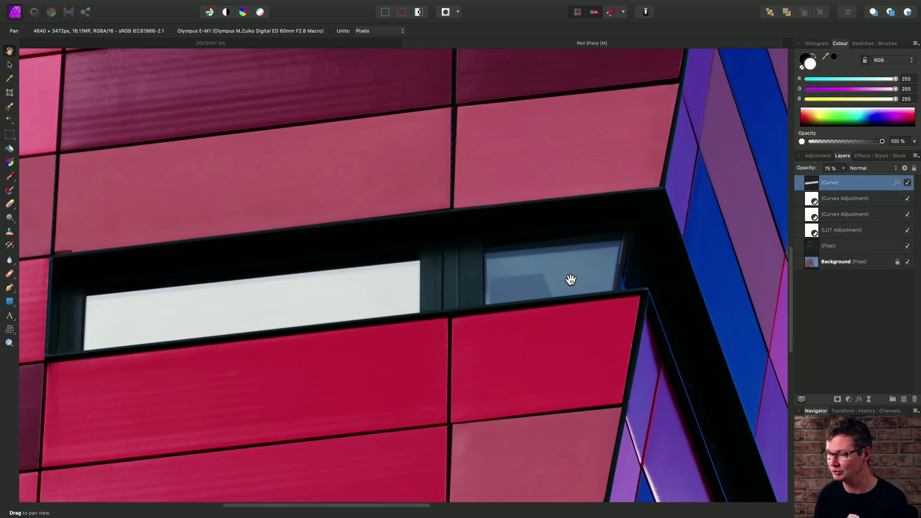
- Duplicate the white Curve panel and select the copy with the Node Tool
key("super+j")
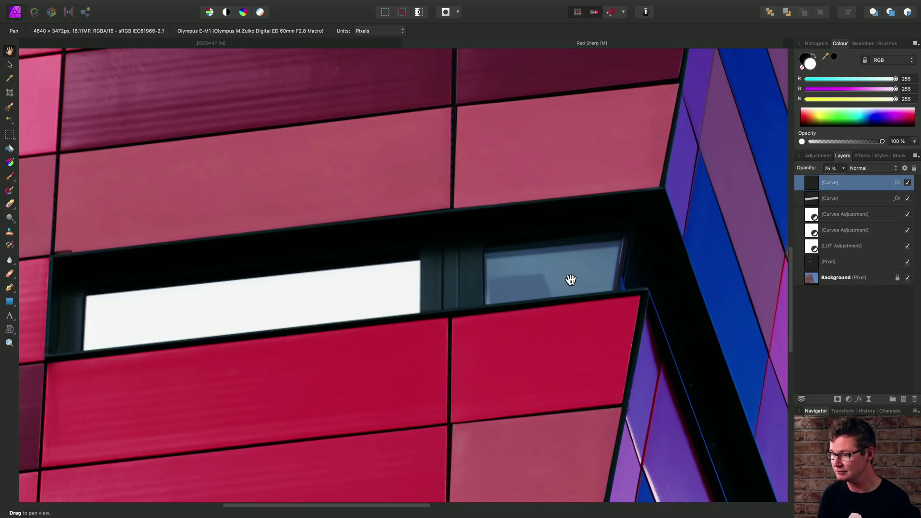
left_click(9, 288)
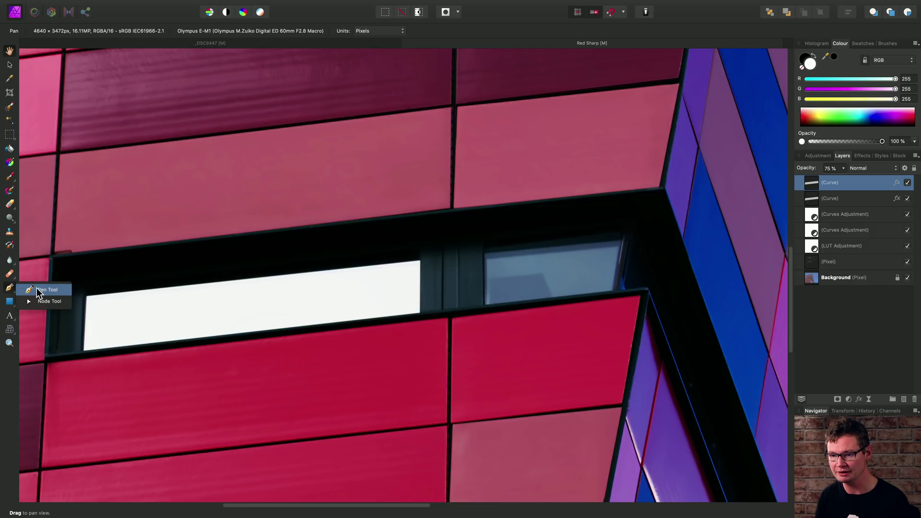
left_click(40, 301)
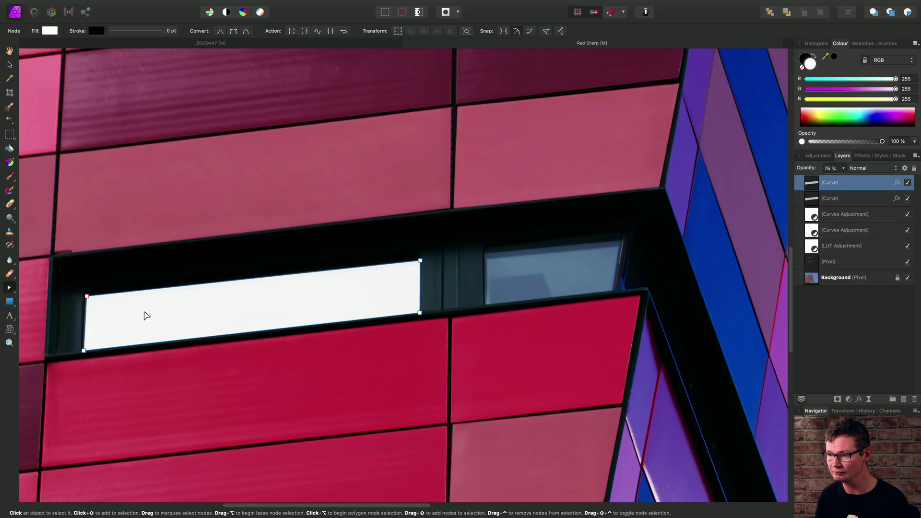
scroll(338, 312, "left", 3)
left_click(363, 294)
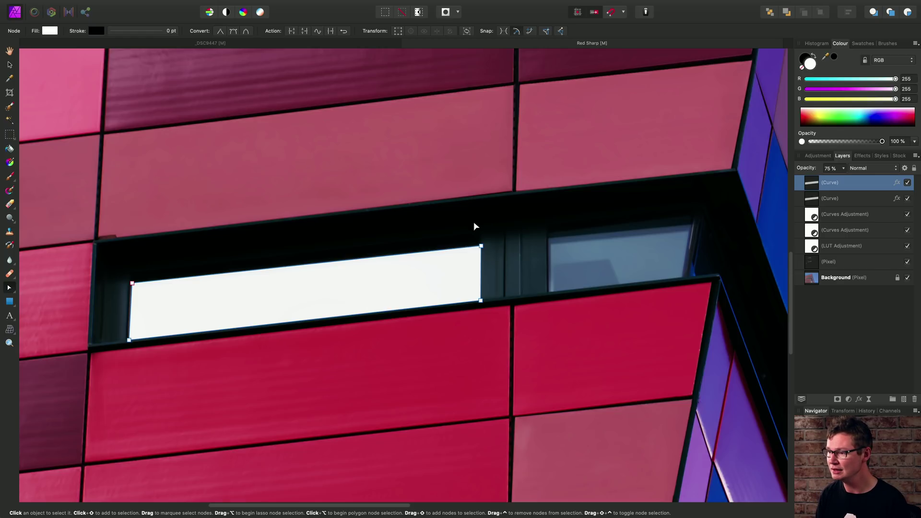
- Move the copy's right and left node pairs over the right-hand window
left_click_drag(440, 200, 504, 323)
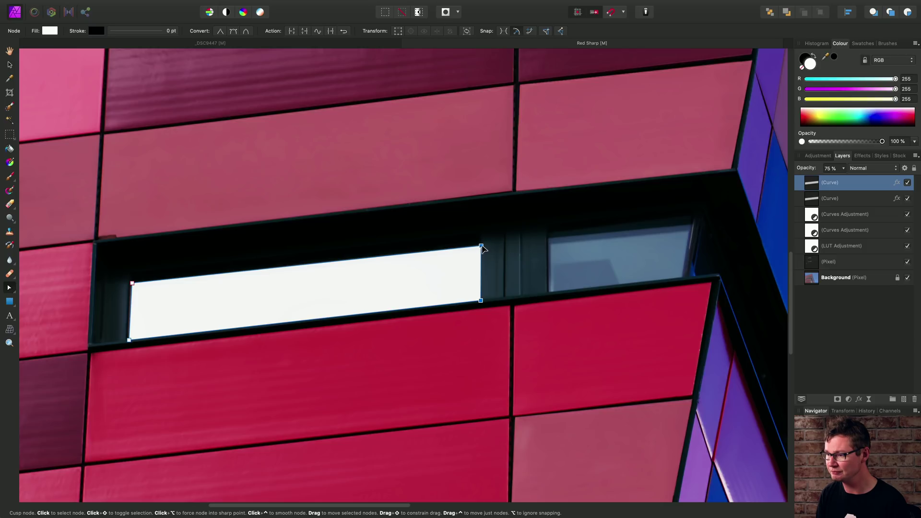
left_click_drag(481, 246, 693, 224)
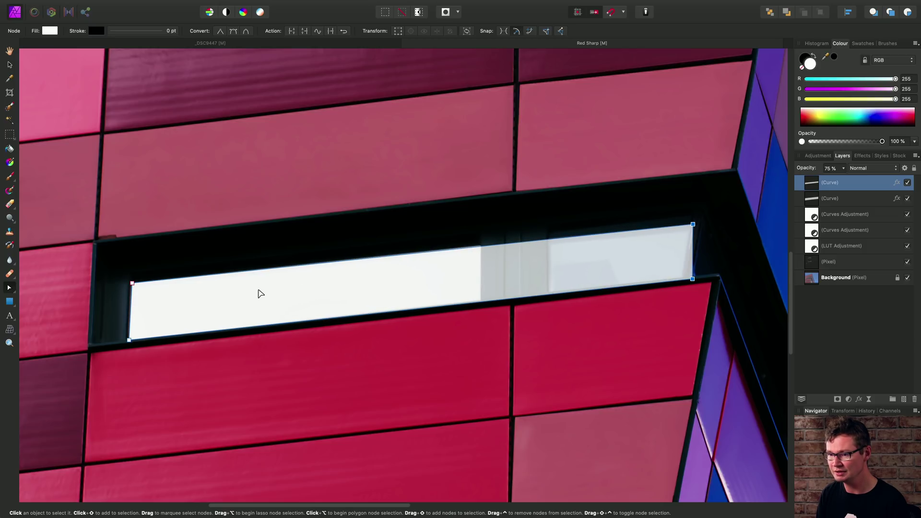
left_click_drag(116, 266, 145, 352)
left_click_drag(132, 283, 545, 248)
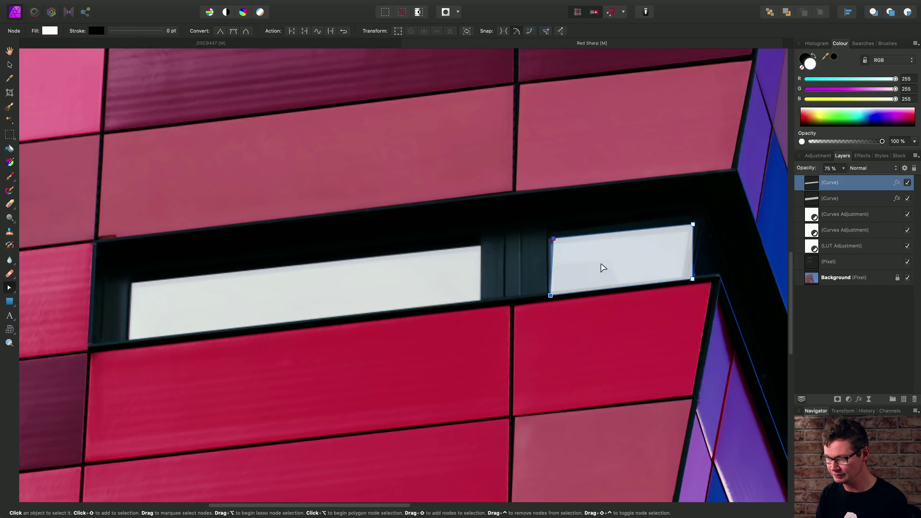
left_click_drag(602, 267, 490, 297)
scroll(490, 298, "up", 5)
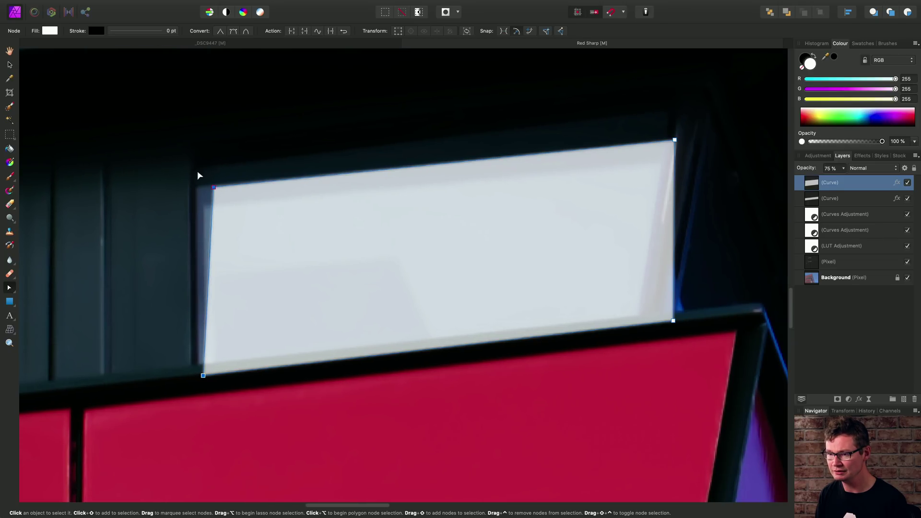
- Fit the panel's four corners to the right window's frame, then view the whole image
left_click_drag(214, 188, 197, 186)
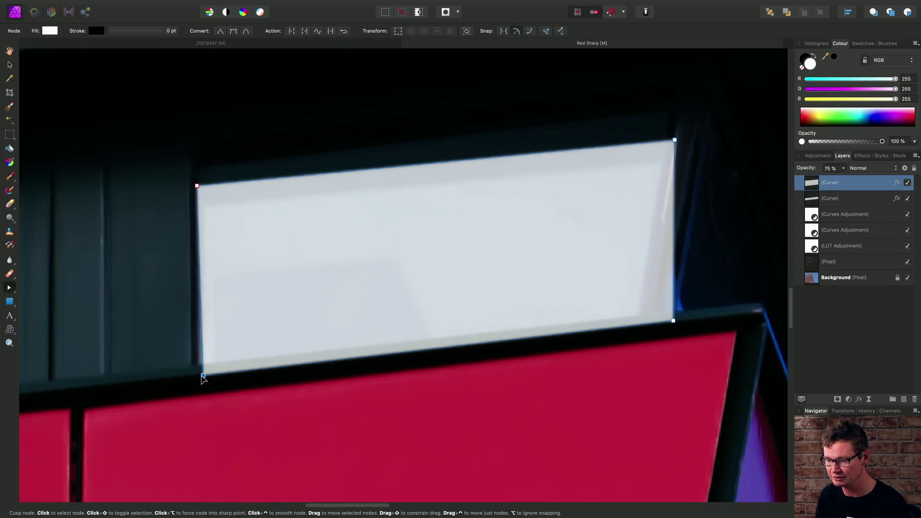
left_click_drag(202, 376, 197, 364)
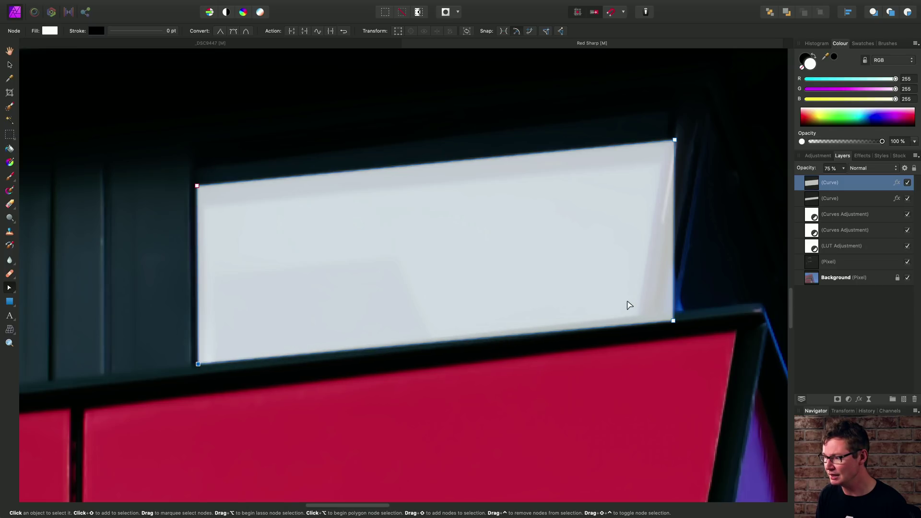
mouse_move(673, 140)
left_mouse_down()
mouse_move(669, 172)
mouse_move(667, 142)
left_mouse_up()
left_click_drag(673, 320, 636, 315)
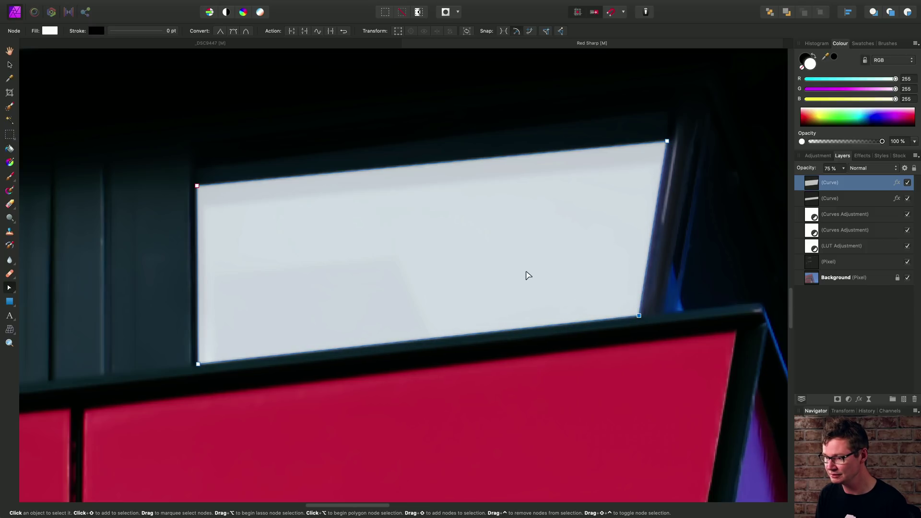
scroll(526, 274, "left", 3)
key("h")
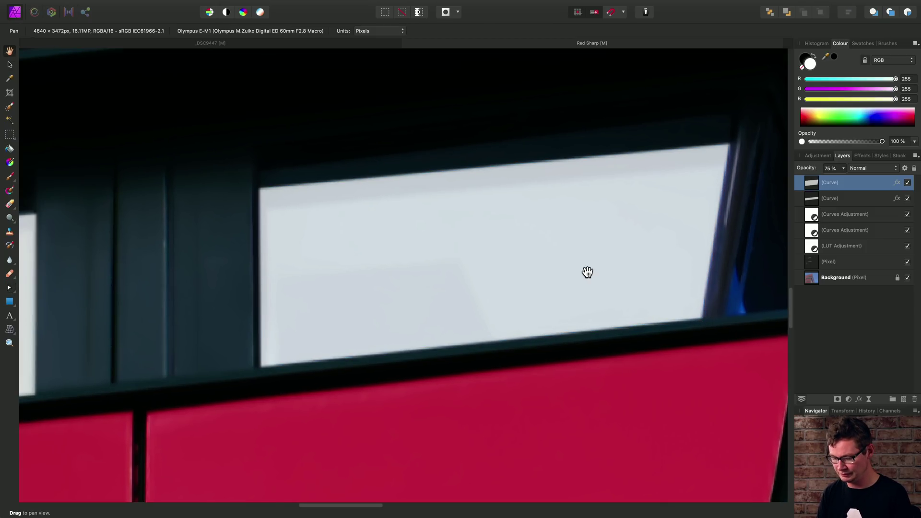
key("super+0")
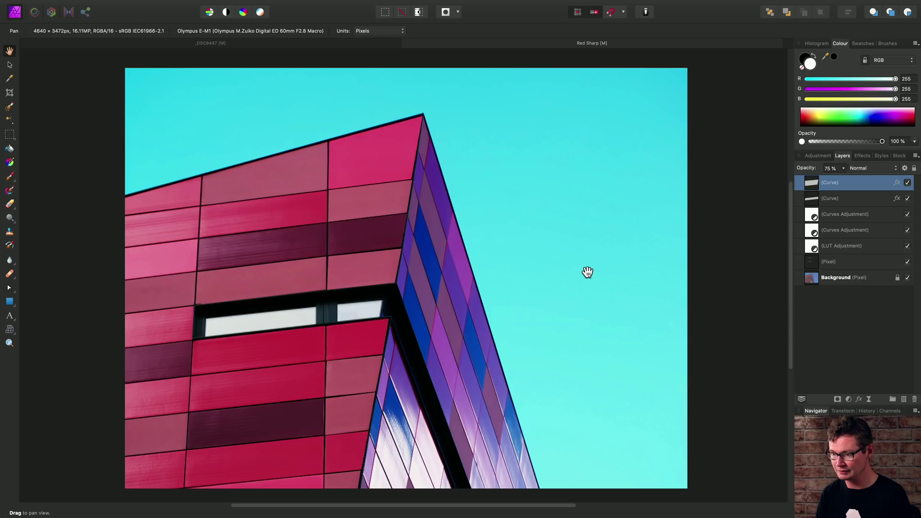
left_click(852, 199, "shift")
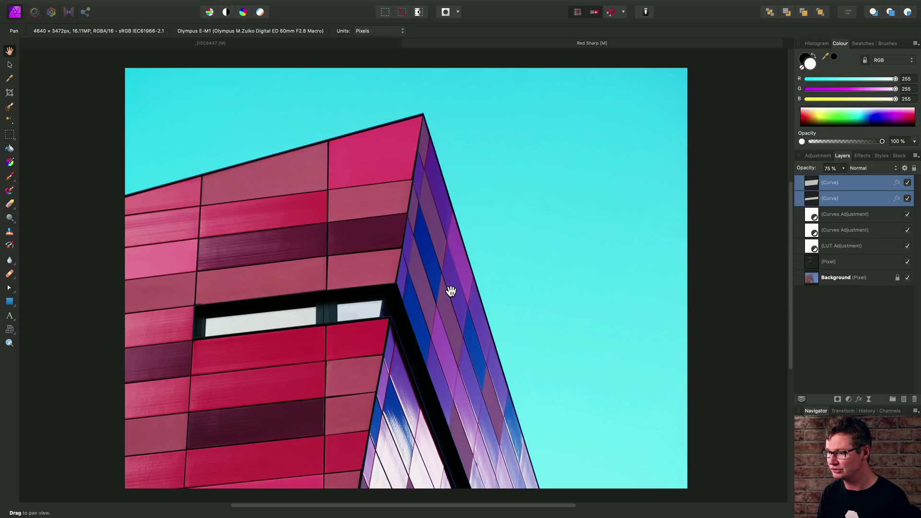
left_click(906, 183)
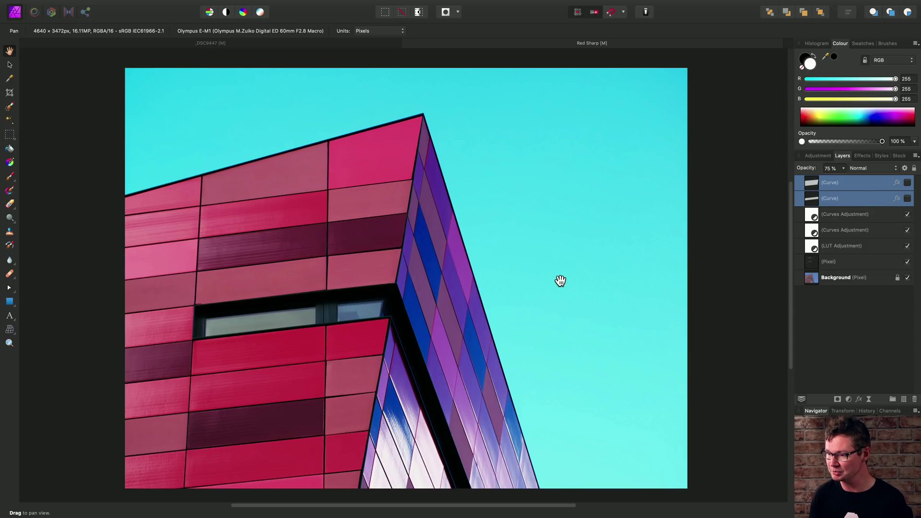
left_click(906, 183)
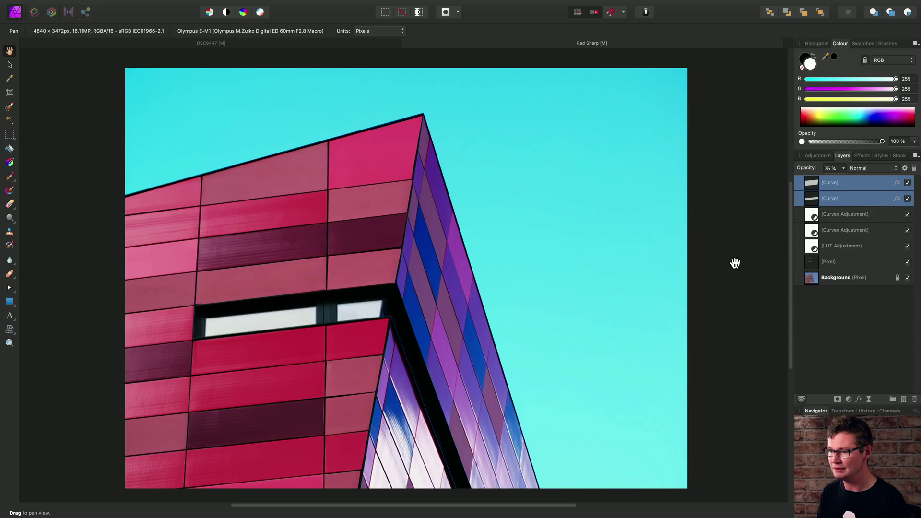